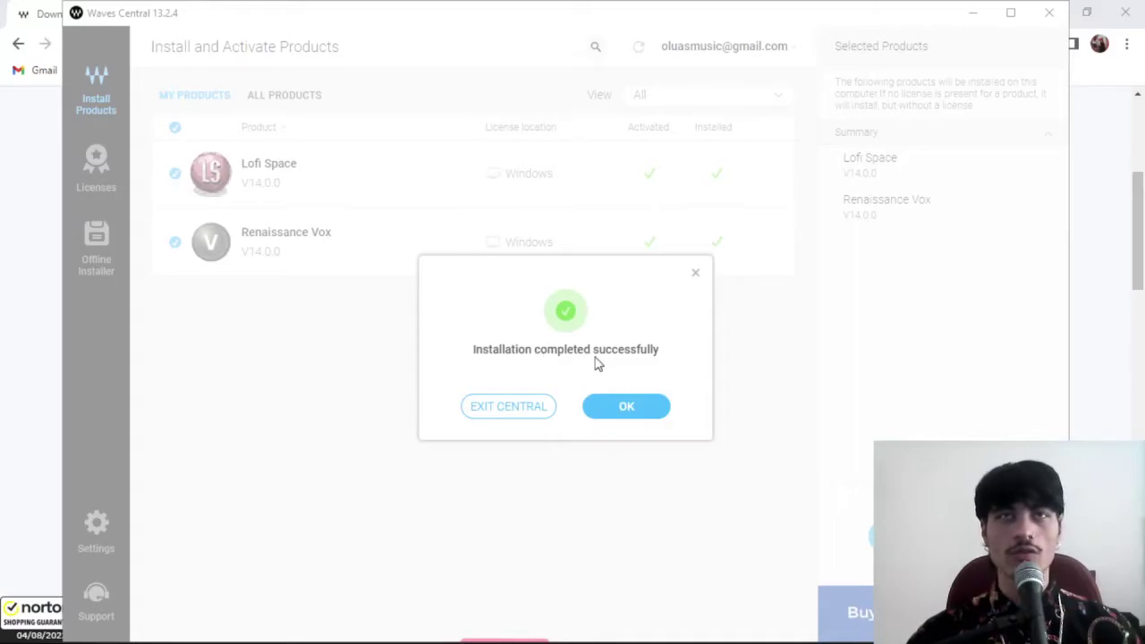
Step: Dismiss the installation message and look through the connected devices, the licence cloud and the offline installer page
left_click(627, 414)
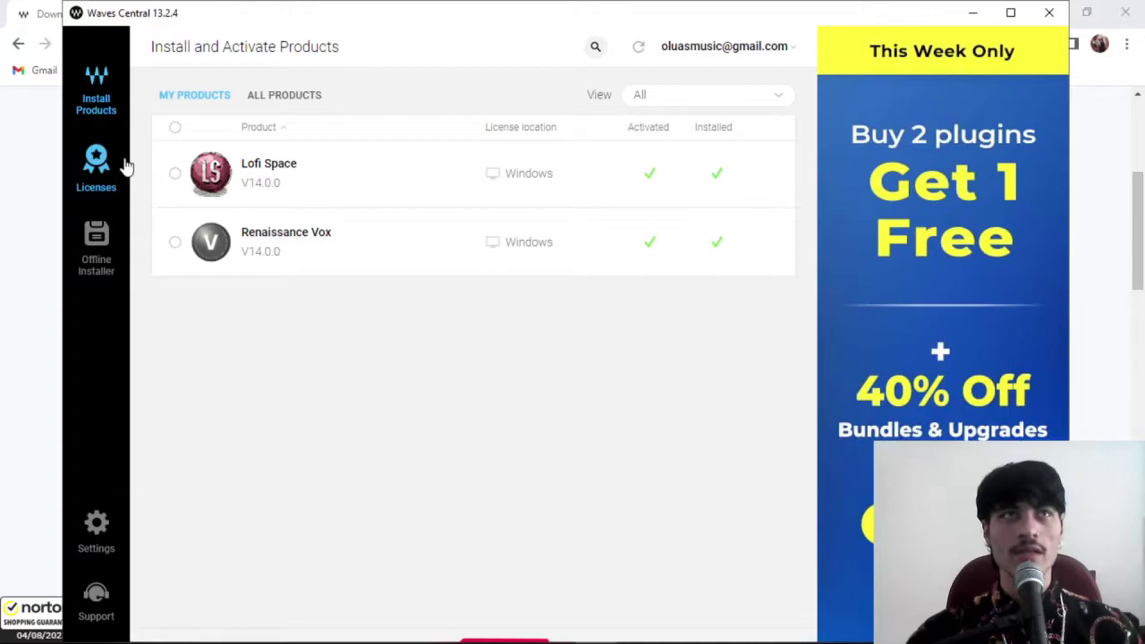
left_click(101, 170)
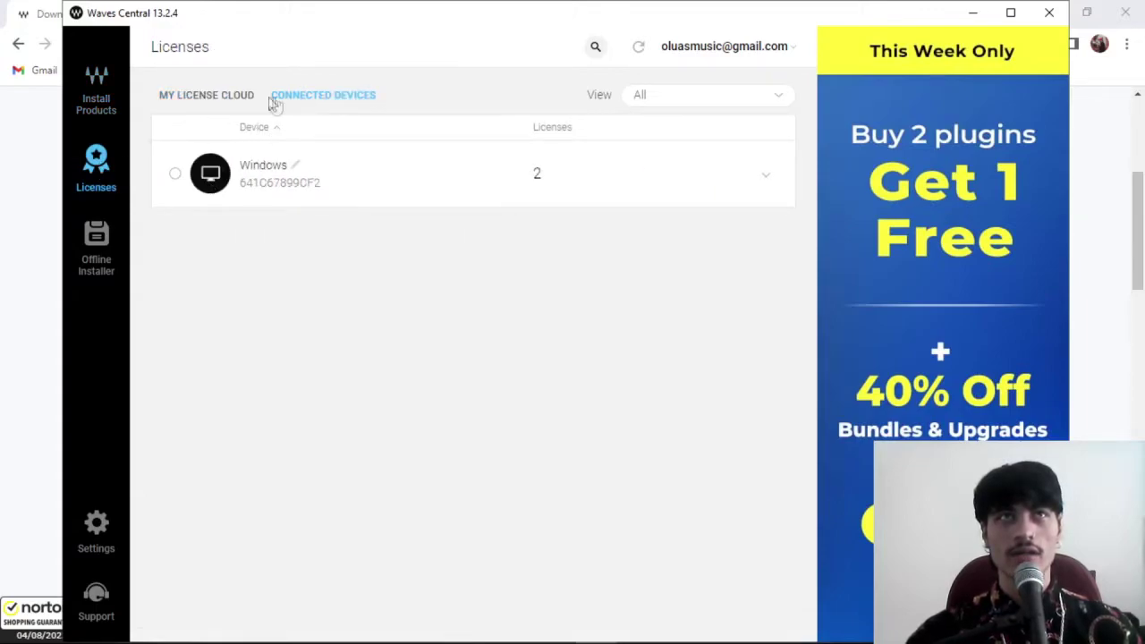
left_click(217, 97)
left_click(96, 265)
left_click(100, 168)
Step: Select Lofi Space and Renaissance Vox among the owned products to install, and close Waves Central
left_click(96, 103)
left_click(173, 175)
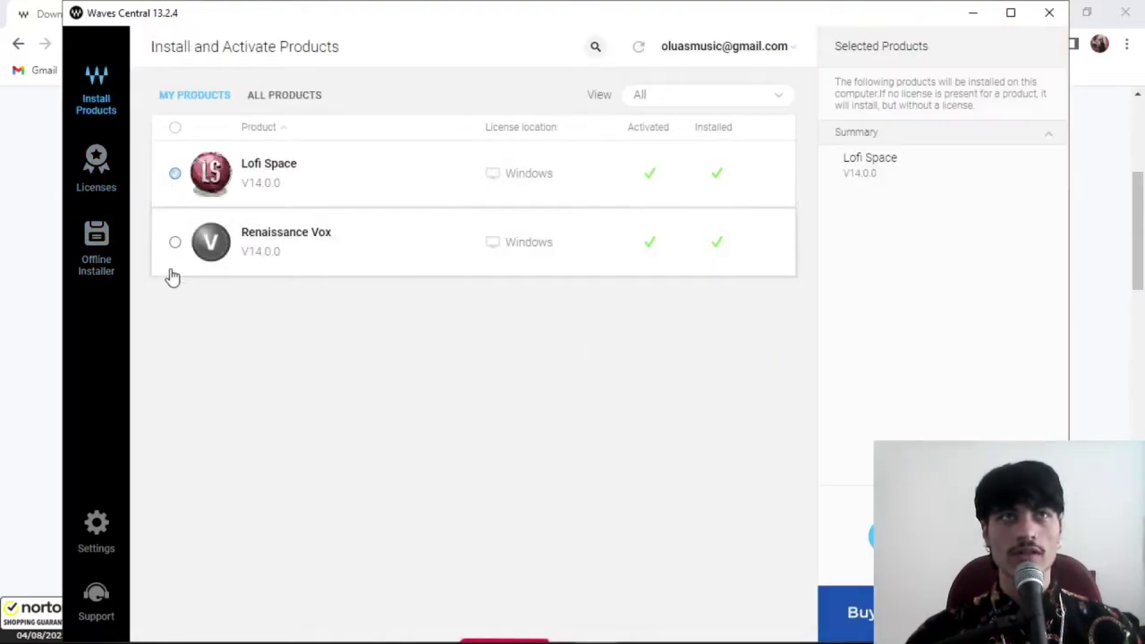
left_click(174, 243)
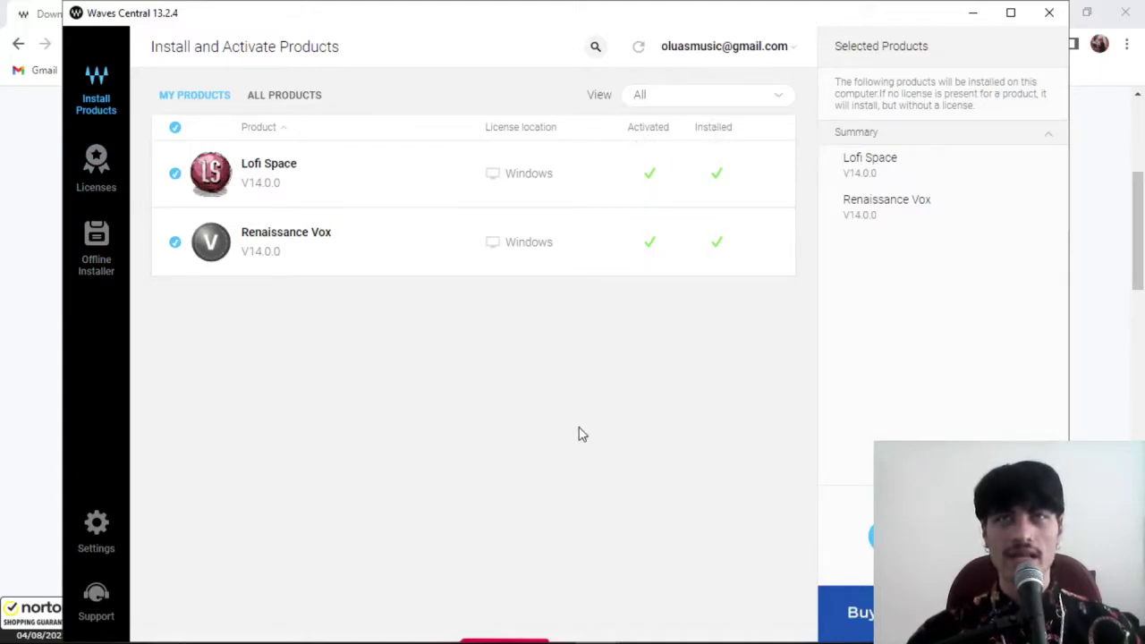
left_click(1049, 14)
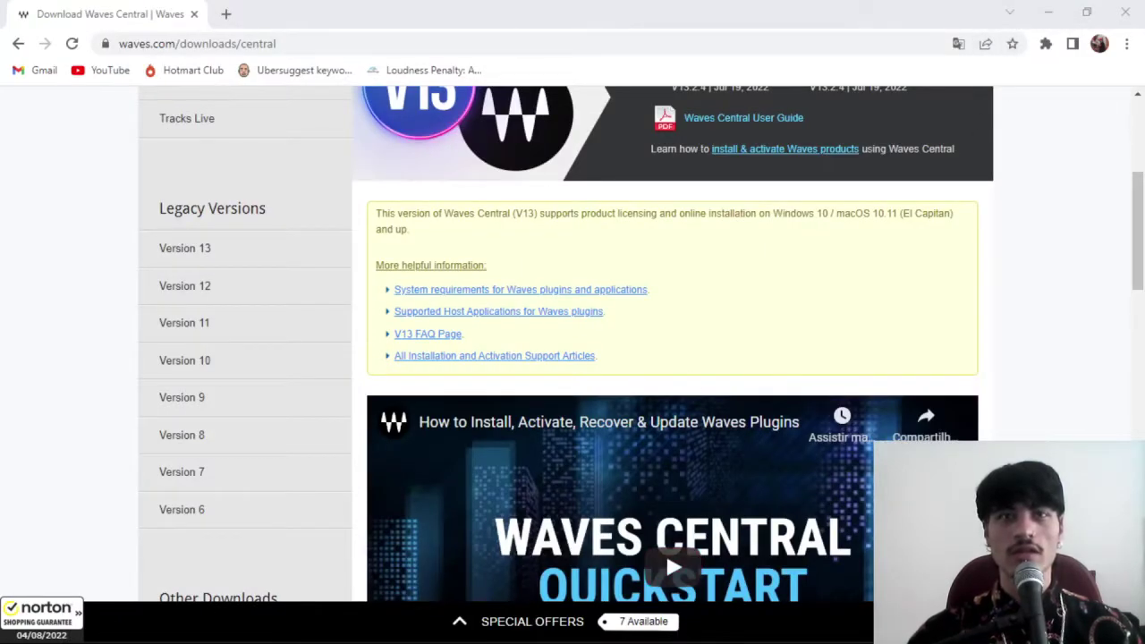
Step: Switch to Ableton Live, rescan the plug-ins in the file and folder preferences, and close the preferences
mouse_move(505, 641)
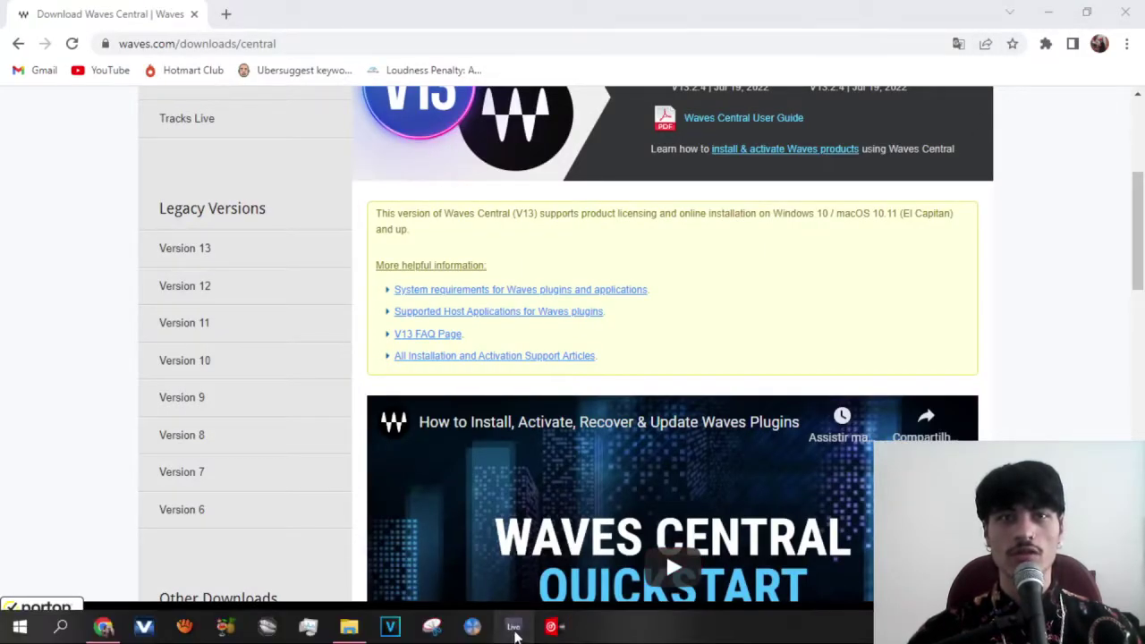
left_click(516, 629)
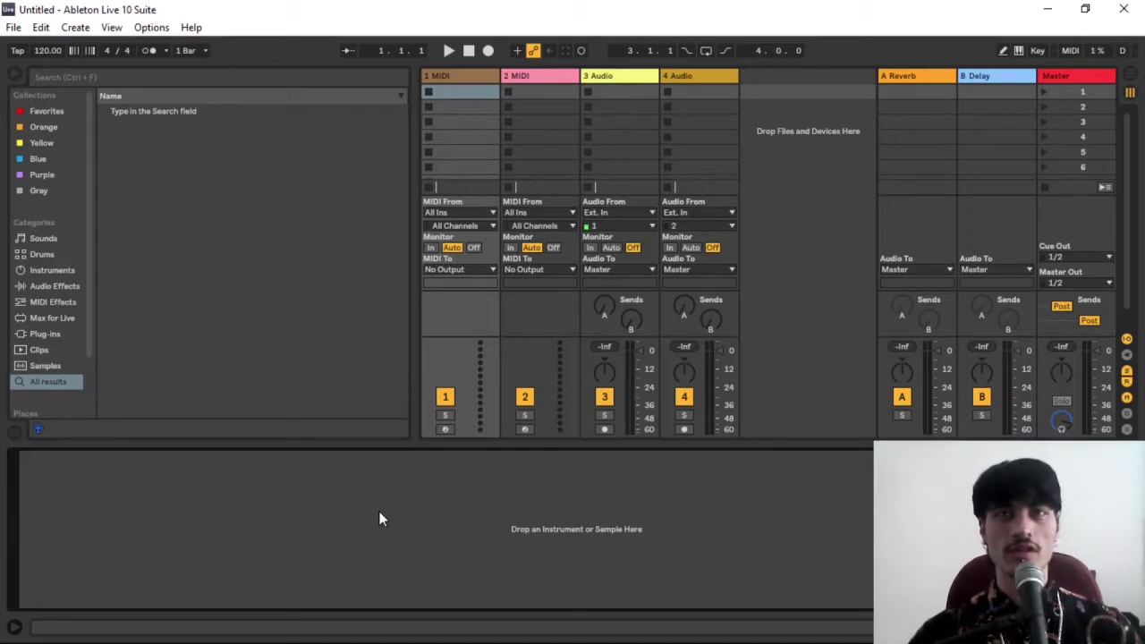
key("ctrl+comma")
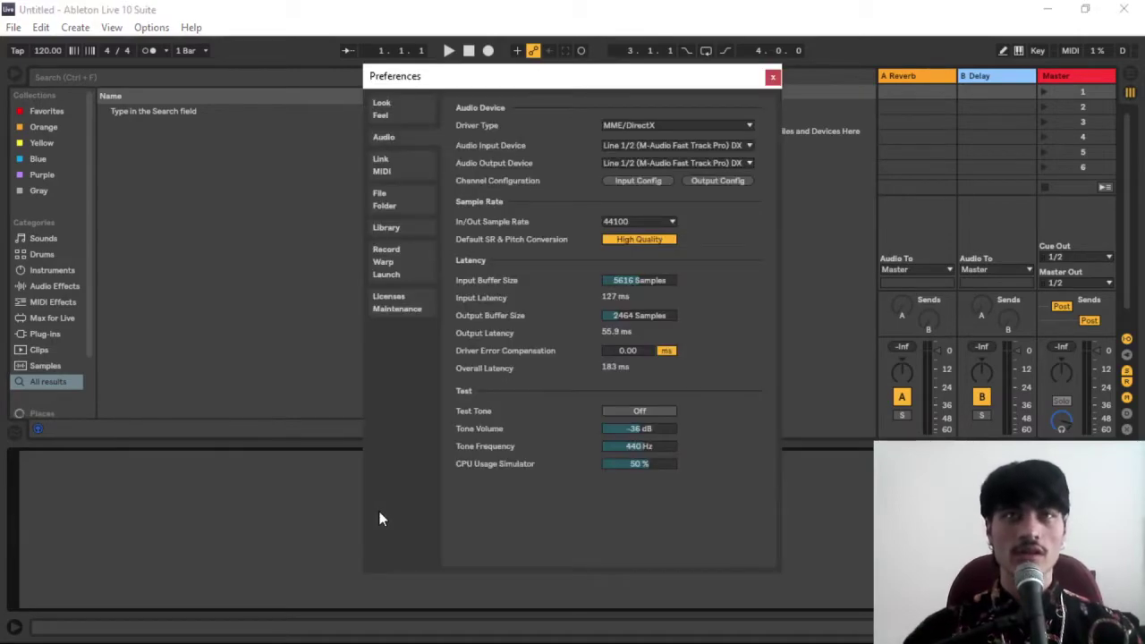
left_click(395, 200)
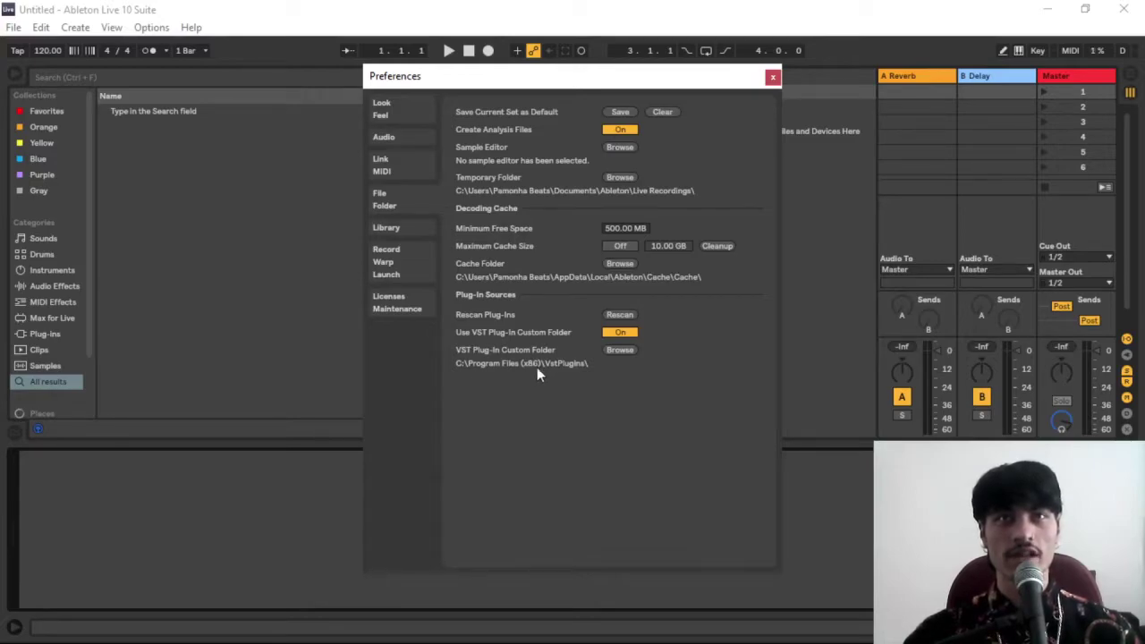
left_click(620, 315)
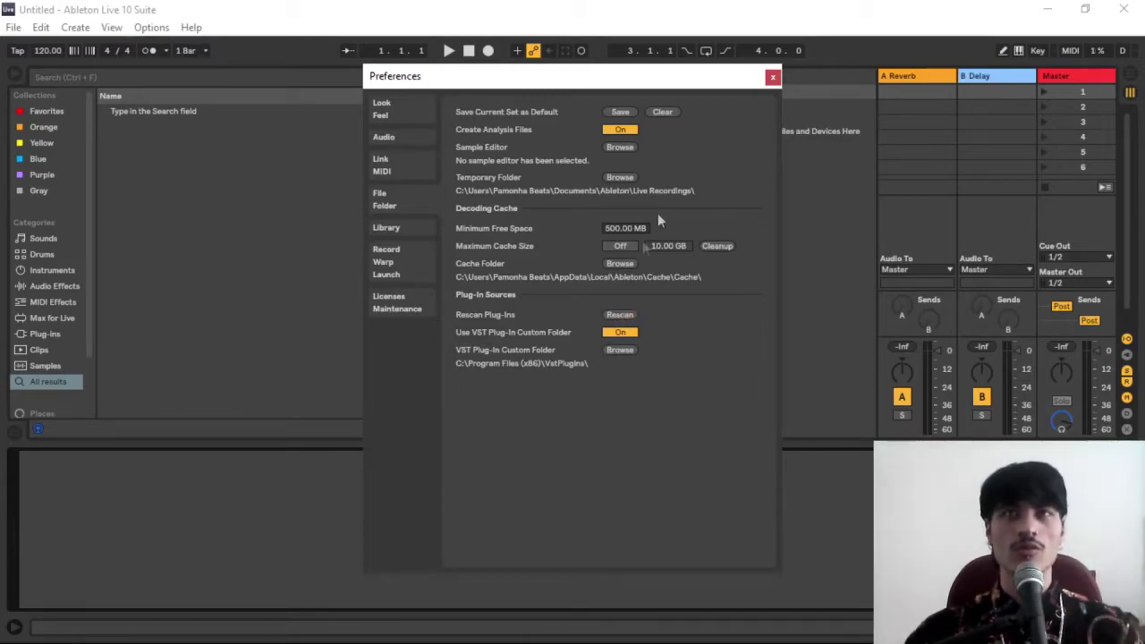
left_click(773, 77)
Step: Search the browser for "Lofi Space" and clear the search text
key("ctrl+f")
type("Lofi Space")
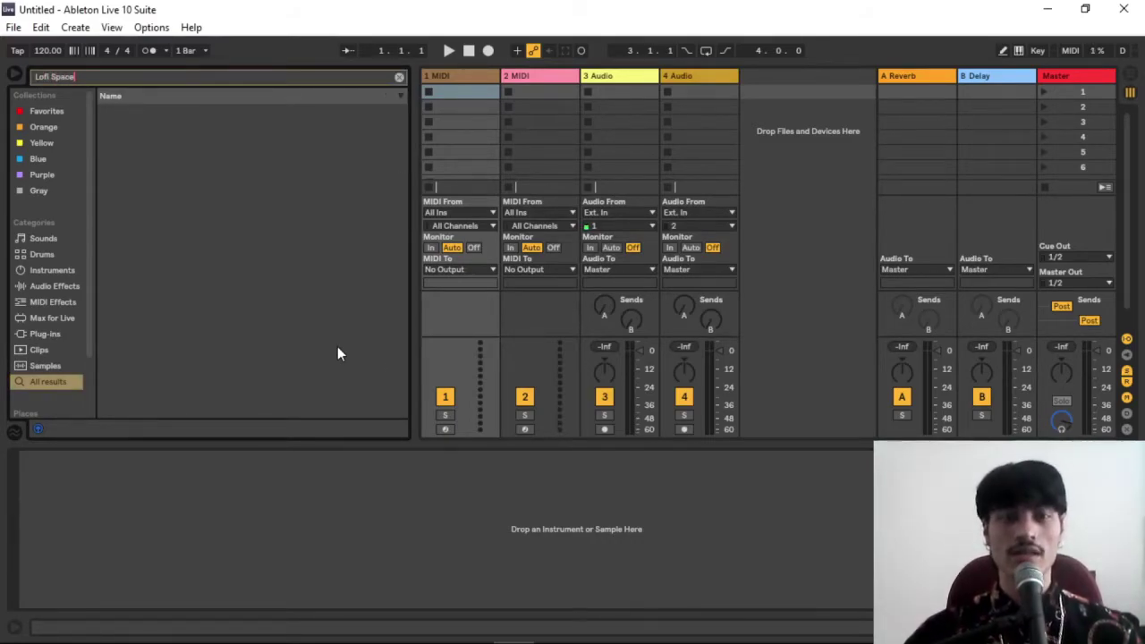
key("ctrl+a")
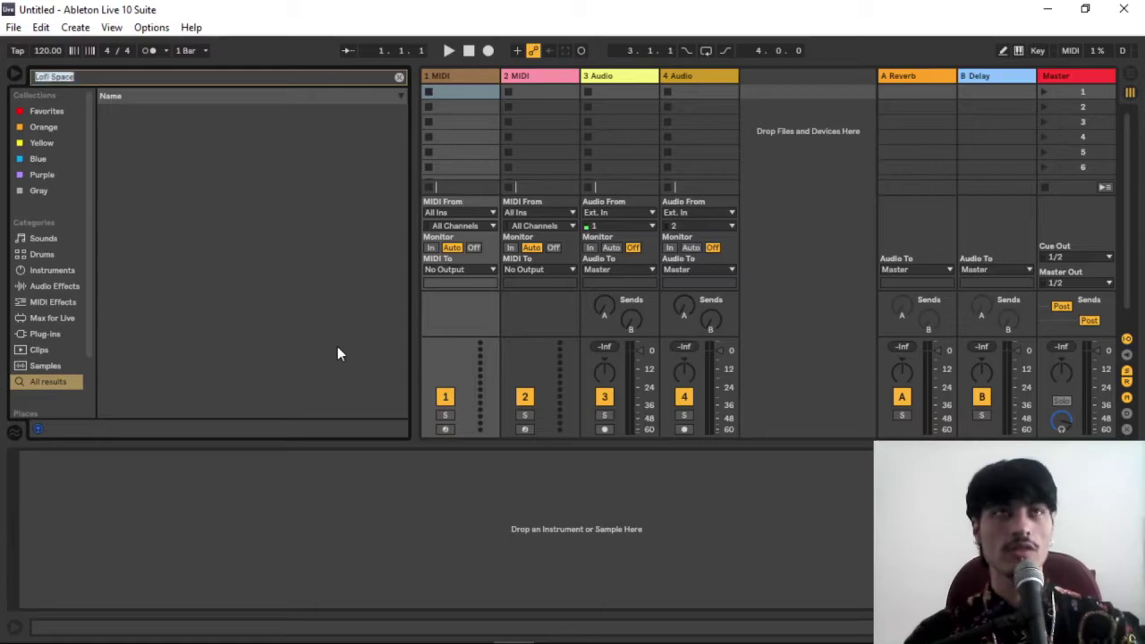
key("BackSpace")
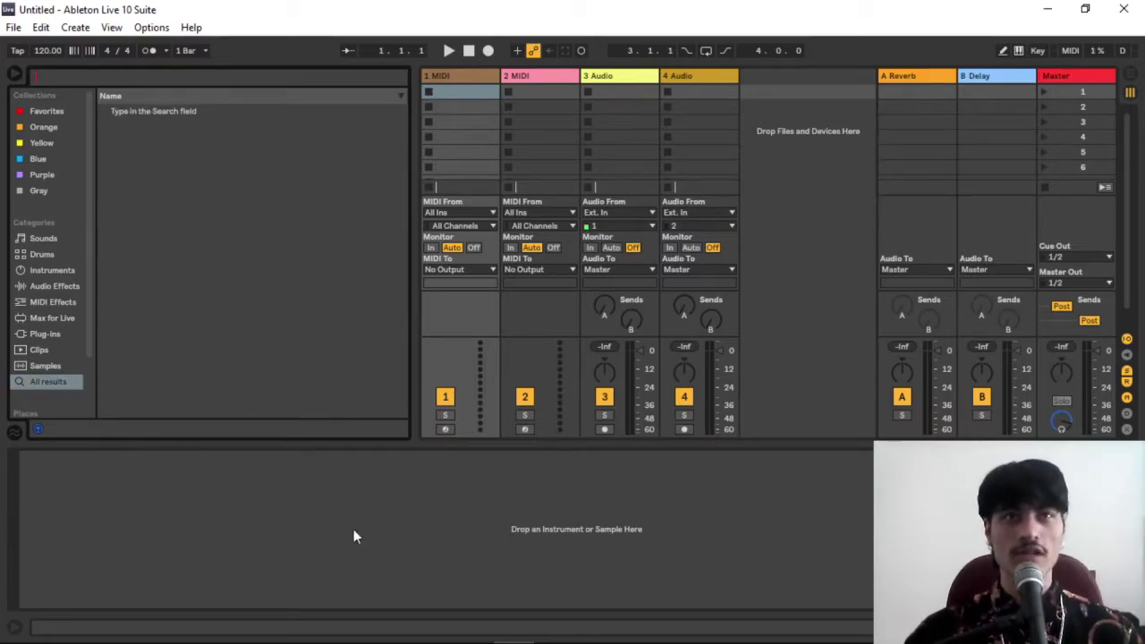
Step: Switch to File Explorer and open the Waves folder in Arquivos de Programas (x86) on drive C
left_click(349, 626)
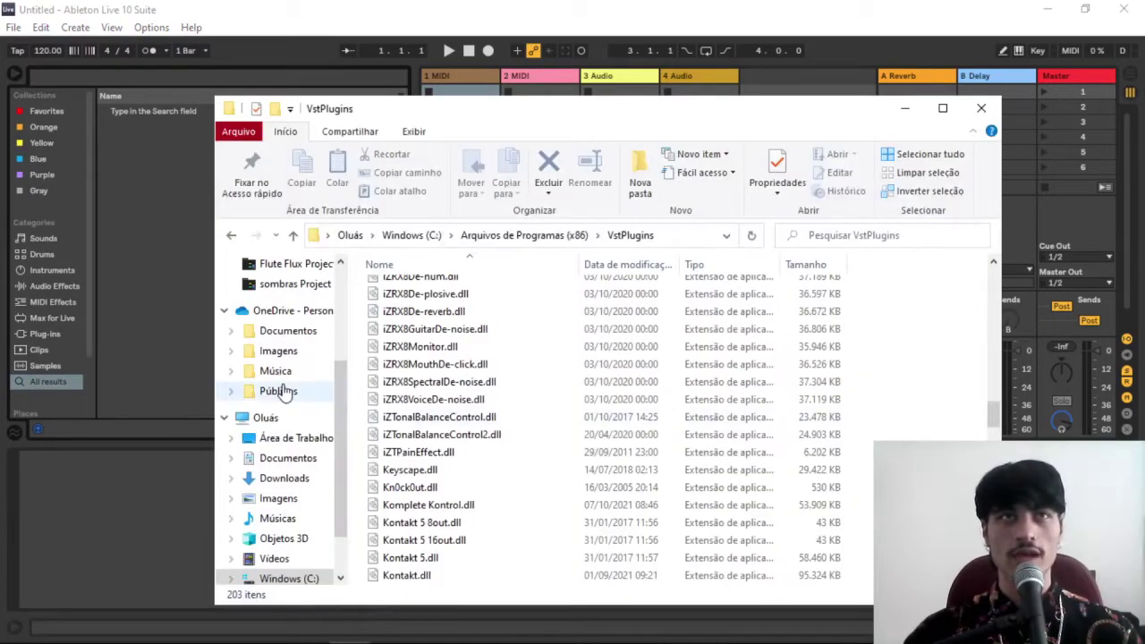
left_click(268, 418)
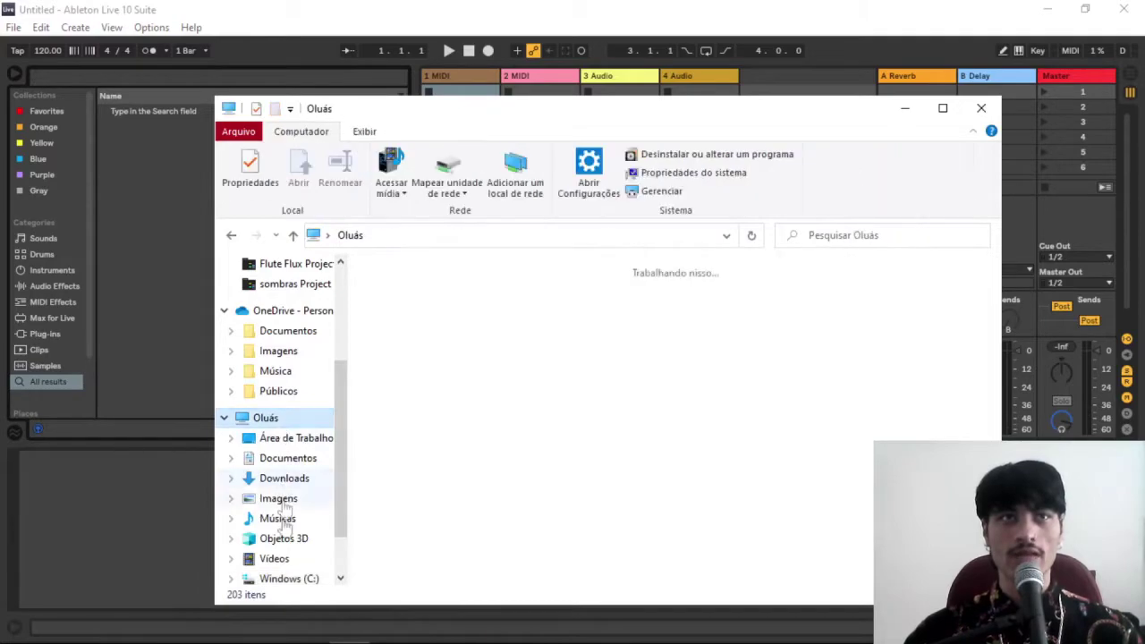
left_click(288, 580)
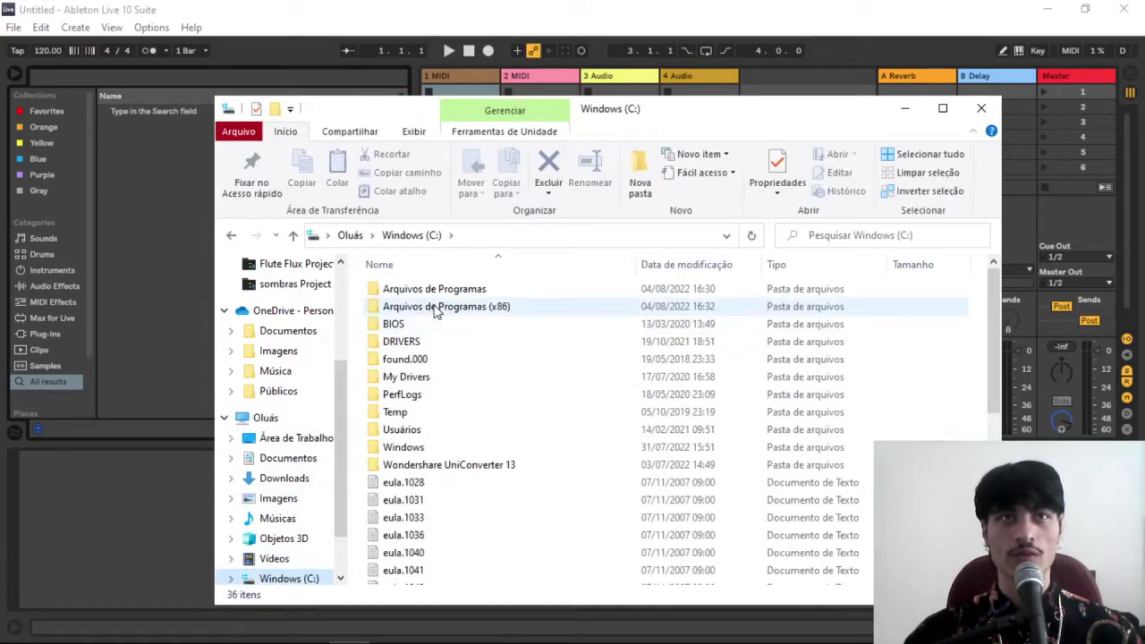
double_click(436, 308)
scroll(434, 394, "down", 5)
scroll(434, 394, "down", 10)
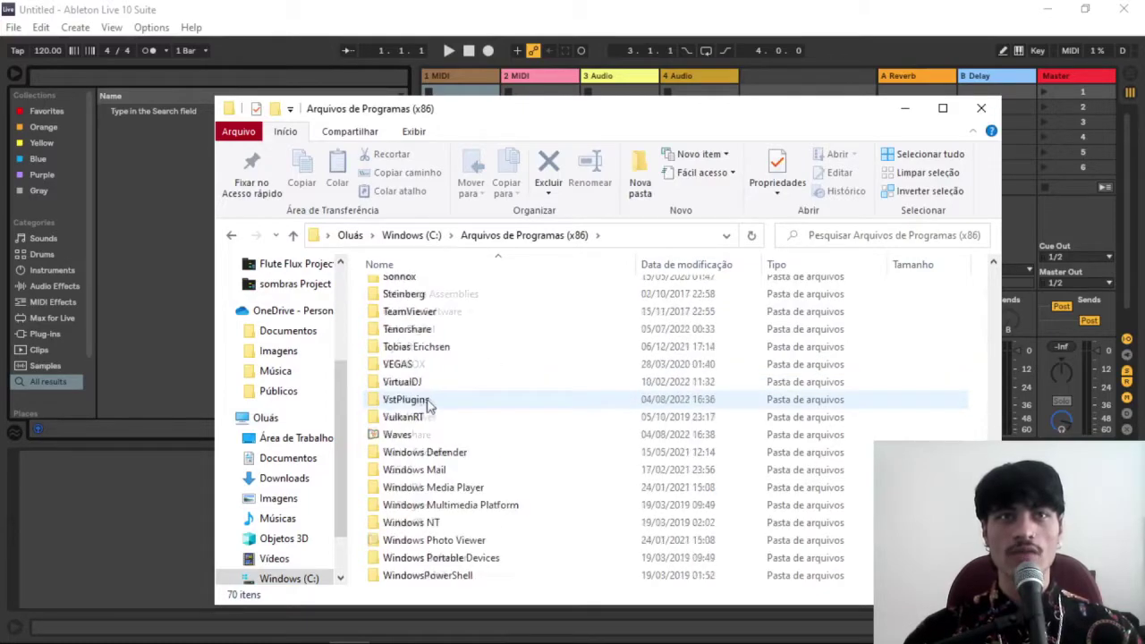
scroll(428, 404, "down", 1)
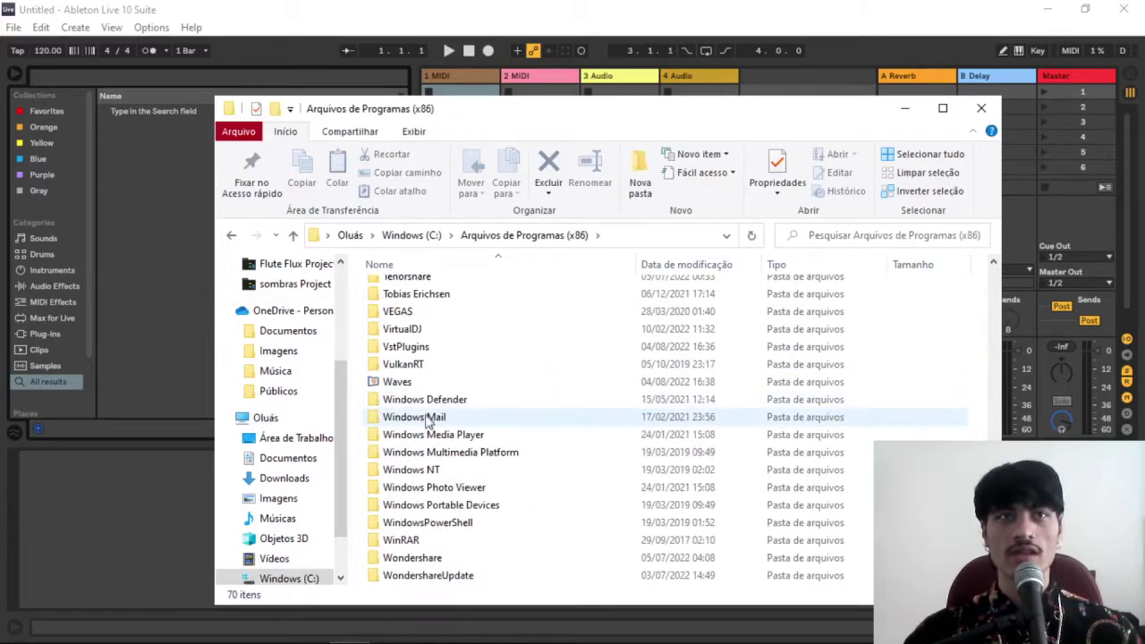
double_click(398, 382)
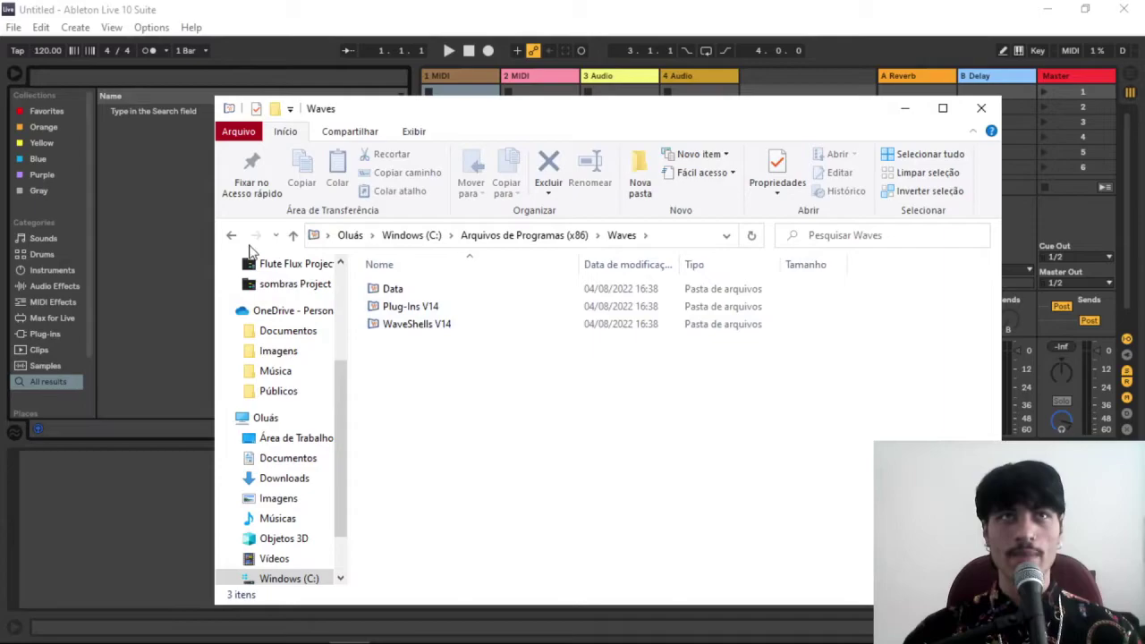
Step: Examine the installed plug-in files in the Plug-Ins V14 folder and return to the Waves folder
left_click(406, 312)
double_click(407, 308)
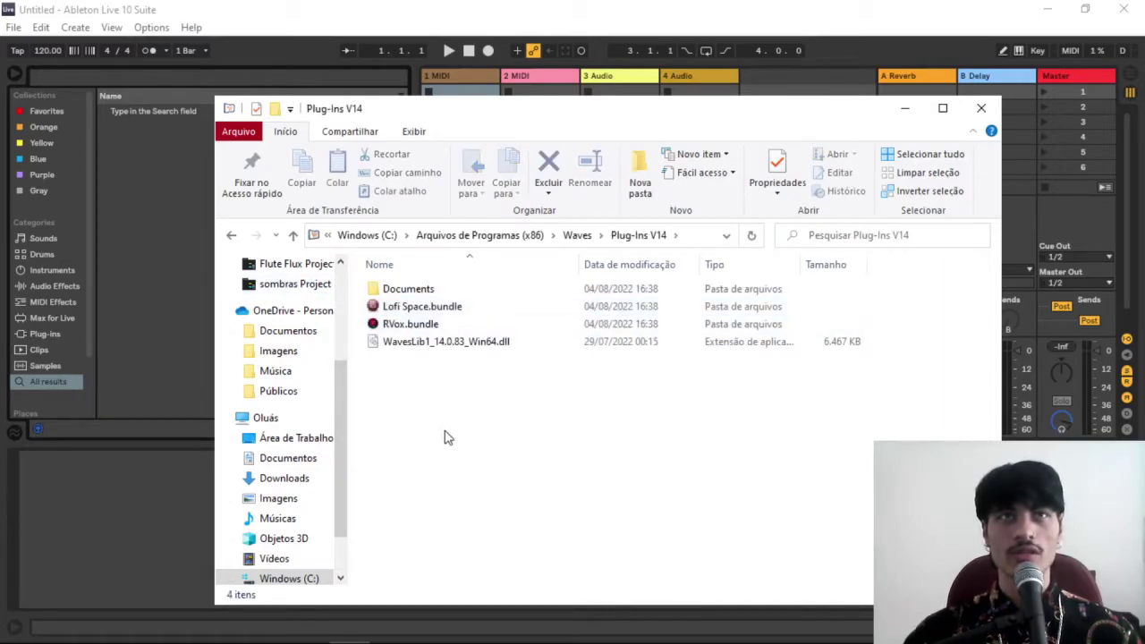
left_click(232, 236)
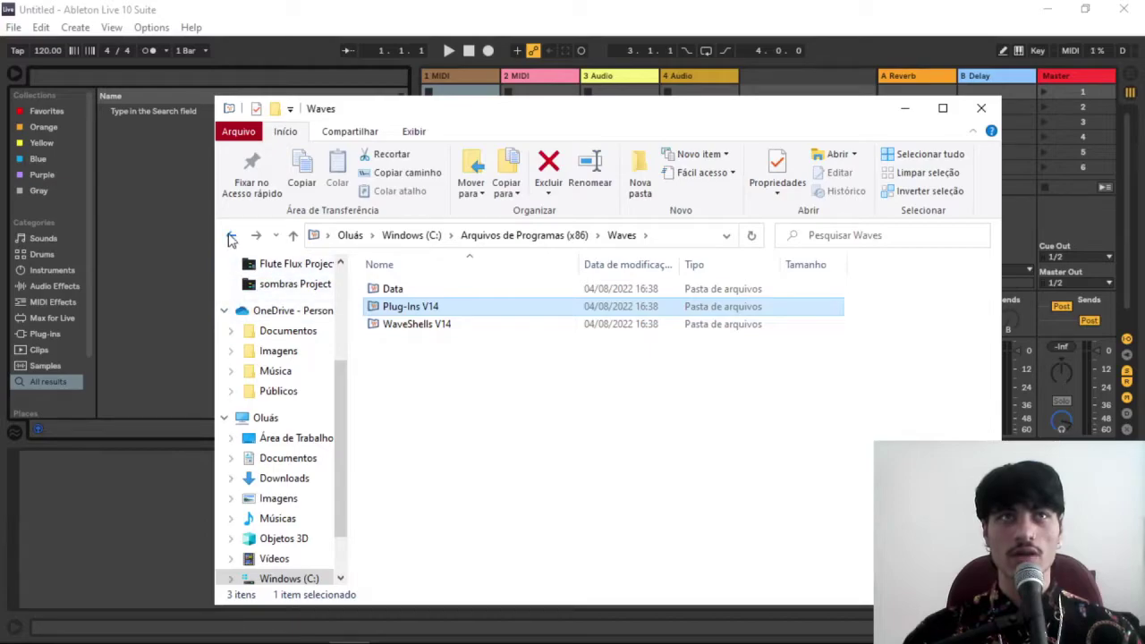
Step: Copy the Waves folder from Arquivos de Programas (x86) into the VstPlugins folder
left_click(232, 236)
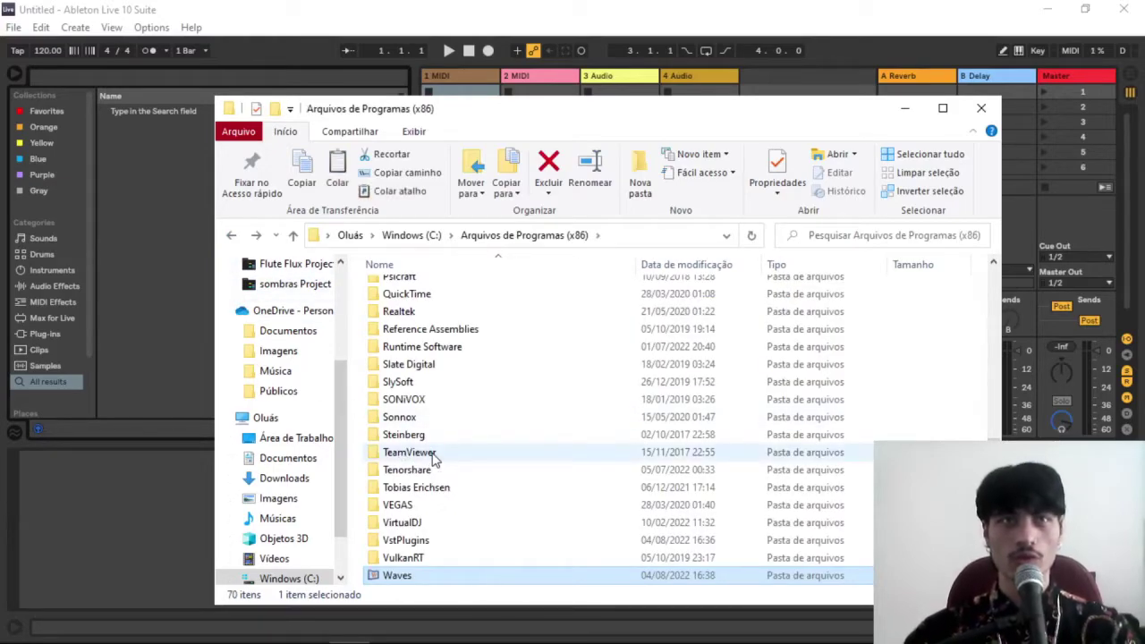
double_click(403, 540)
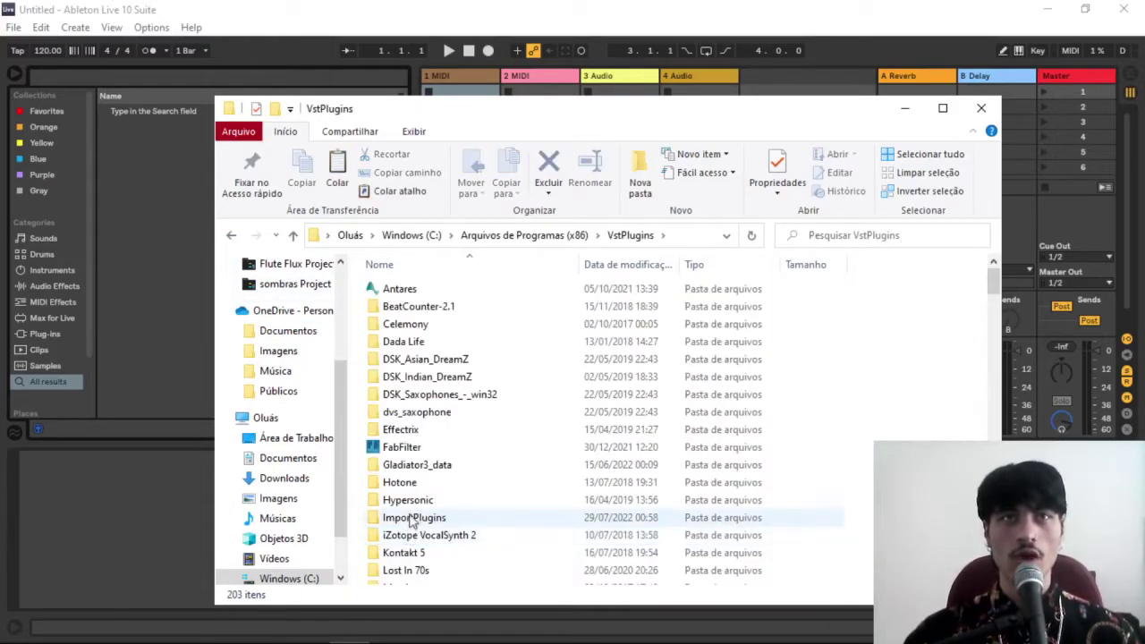
scroll(403, 514, "down", 5)
scroll(404, 508, "down", 3)
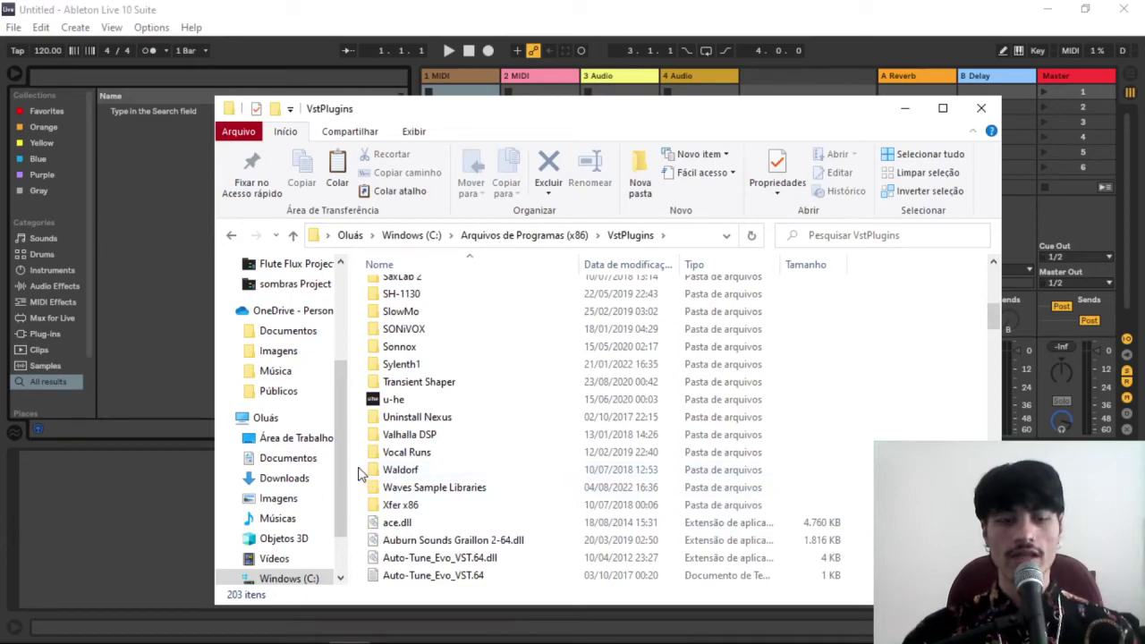
key("ctrl+v")
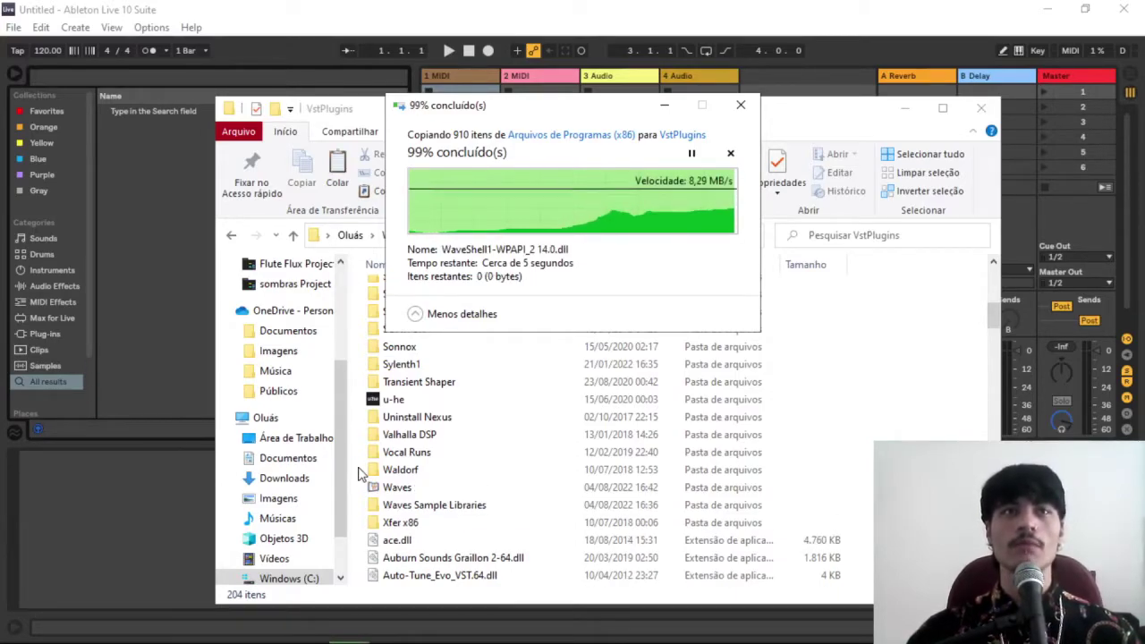
left_click(361, 474)
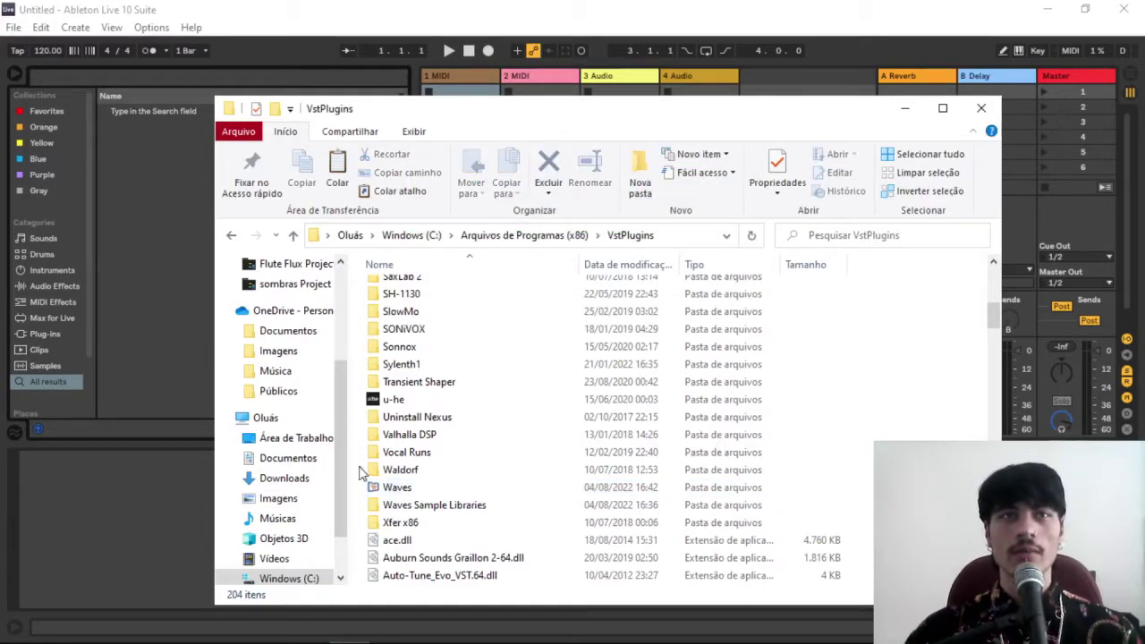
Step: Close Ableton Live and start it again so that it rereads the plug-in folder
left_click(1103, 32)
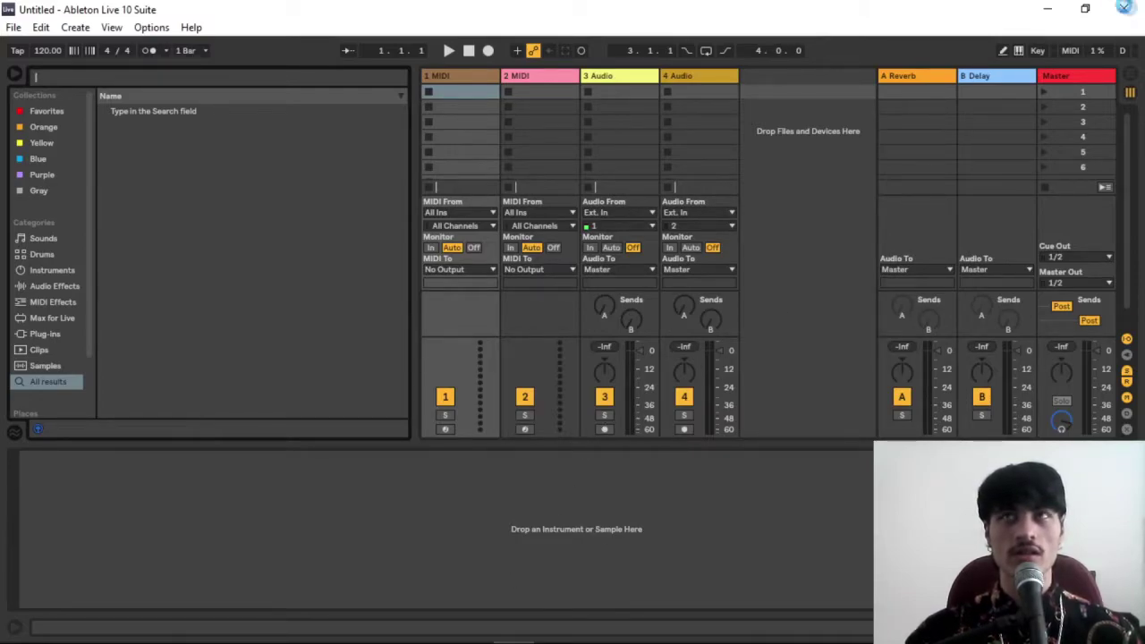
left_click(482, 635)
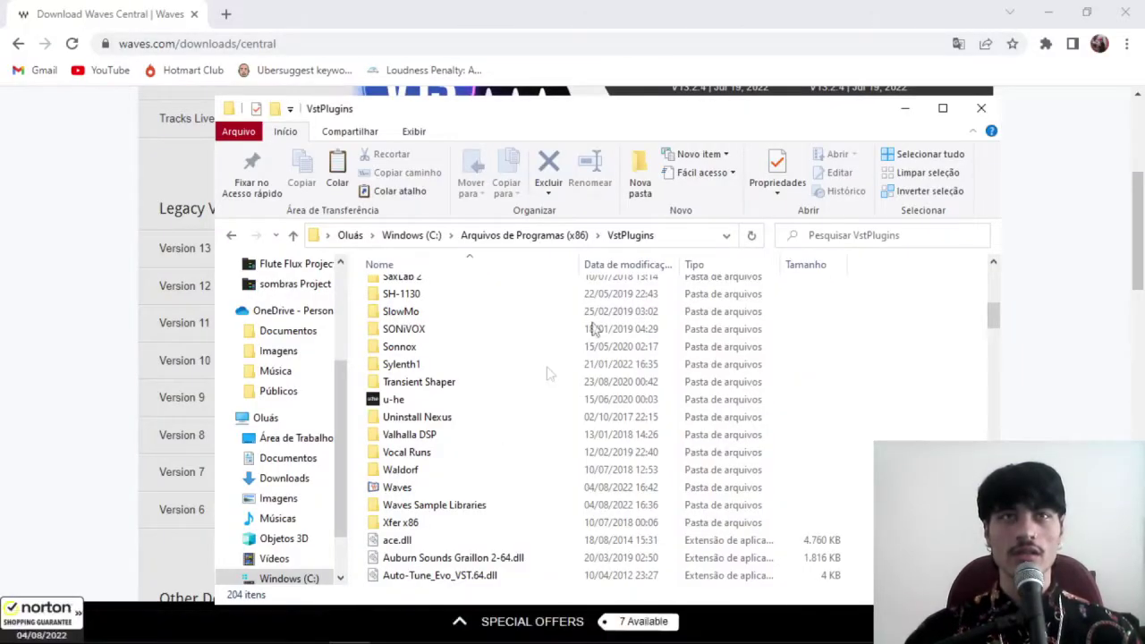
left_click(513, 630)
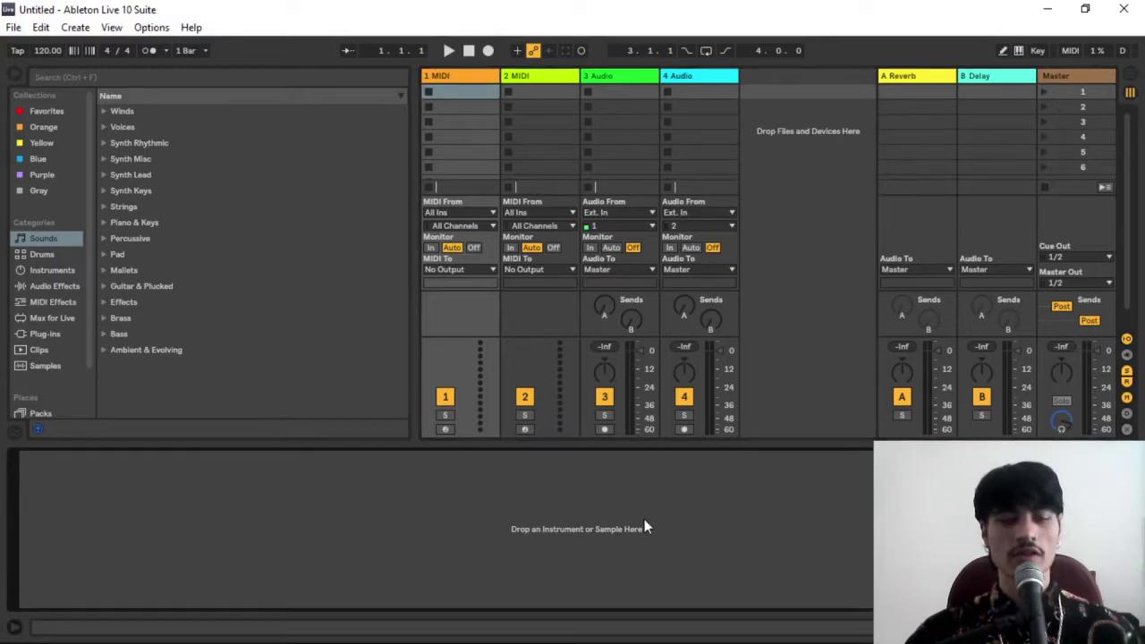
Step: Show the Arrangement View and search the browser for "Lofi Space"
key("Tab")
key("ctrl+f")
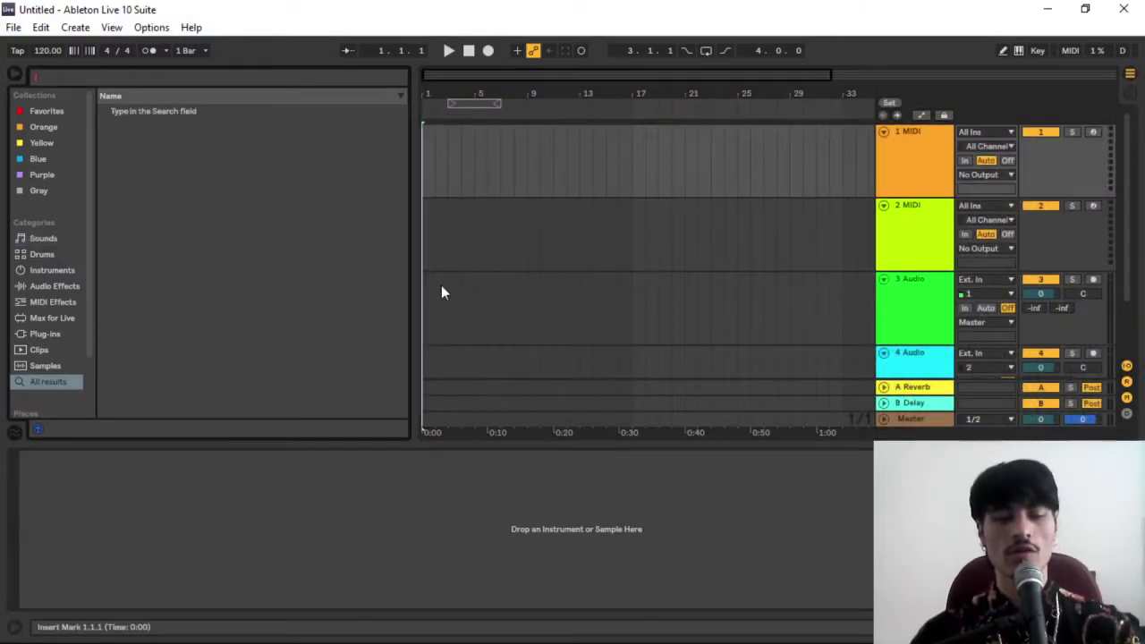
type("Lofi S")
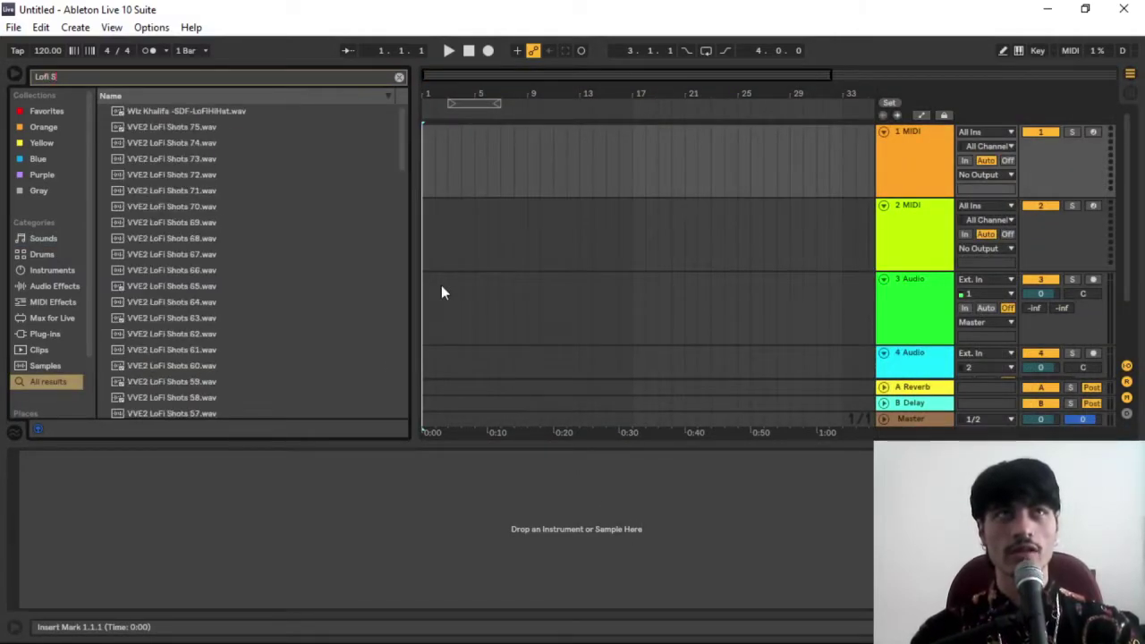
type("oace")
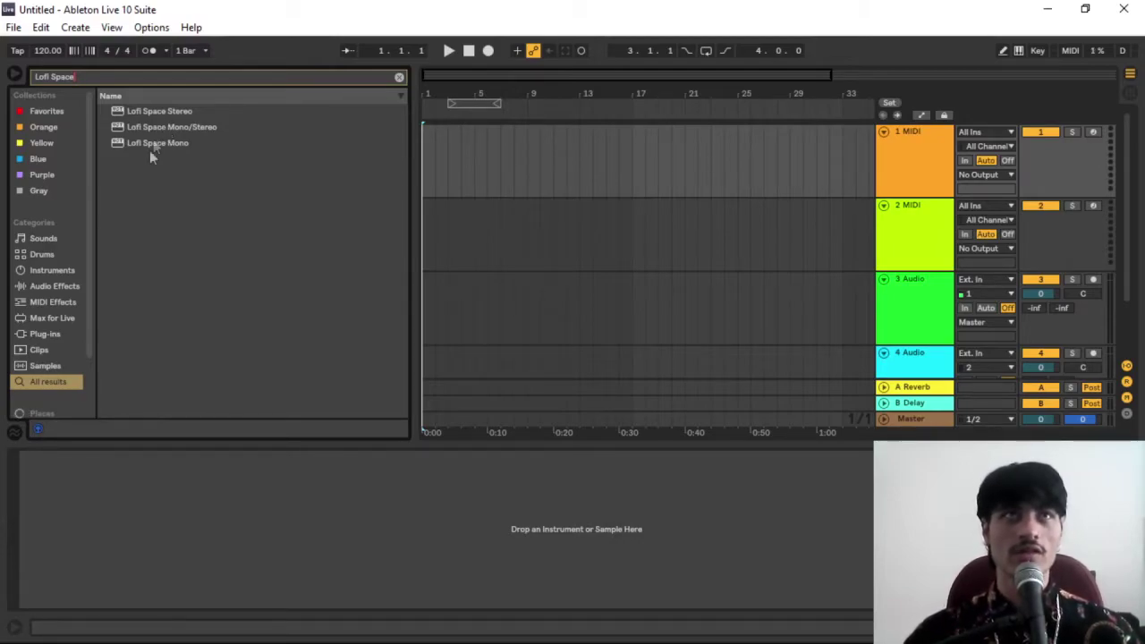
Step: Load the Lofi Space Mono plug-in onto the 3 Audio track and move its window towards the middle of the screen
left_click_drag(149, 141, 624, 321)
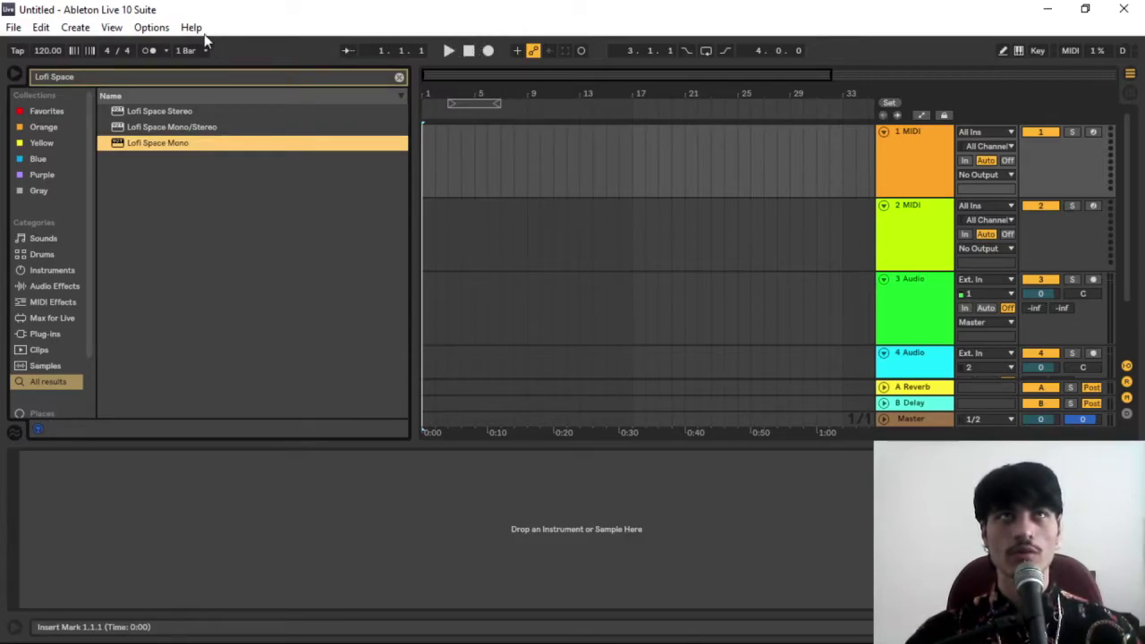
key("Return")
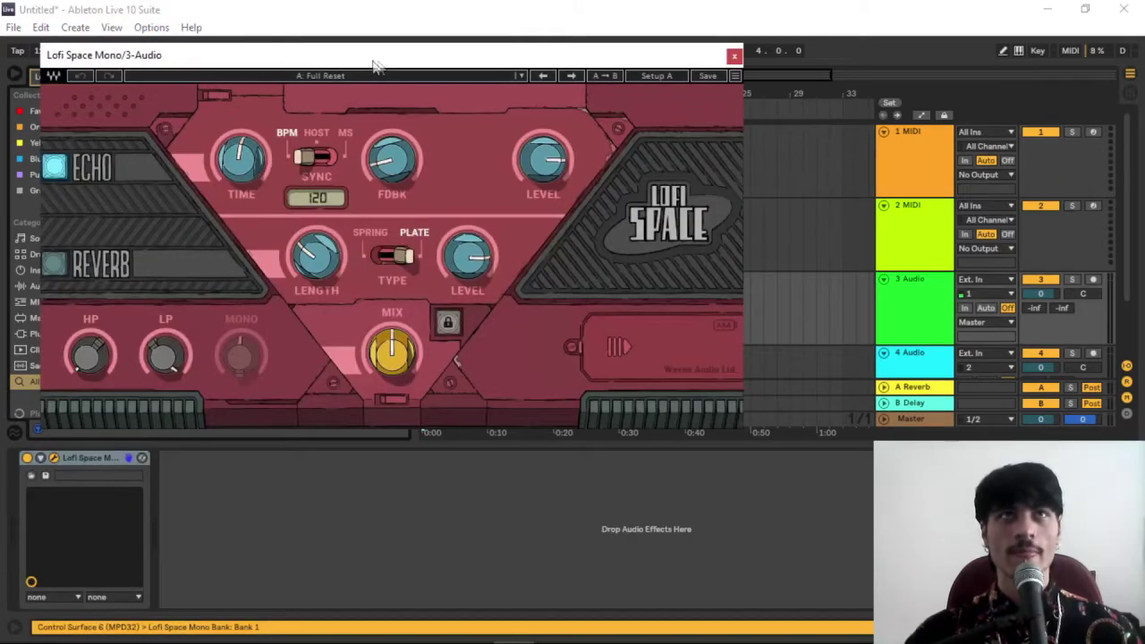
mouse_move(369, 64)
left_mouse_down()
mouse_move(418, 95)
mouse_move(528, 125)
mouse_move(563, 165)
mouse_move(461, 158)
left_mouse_up()
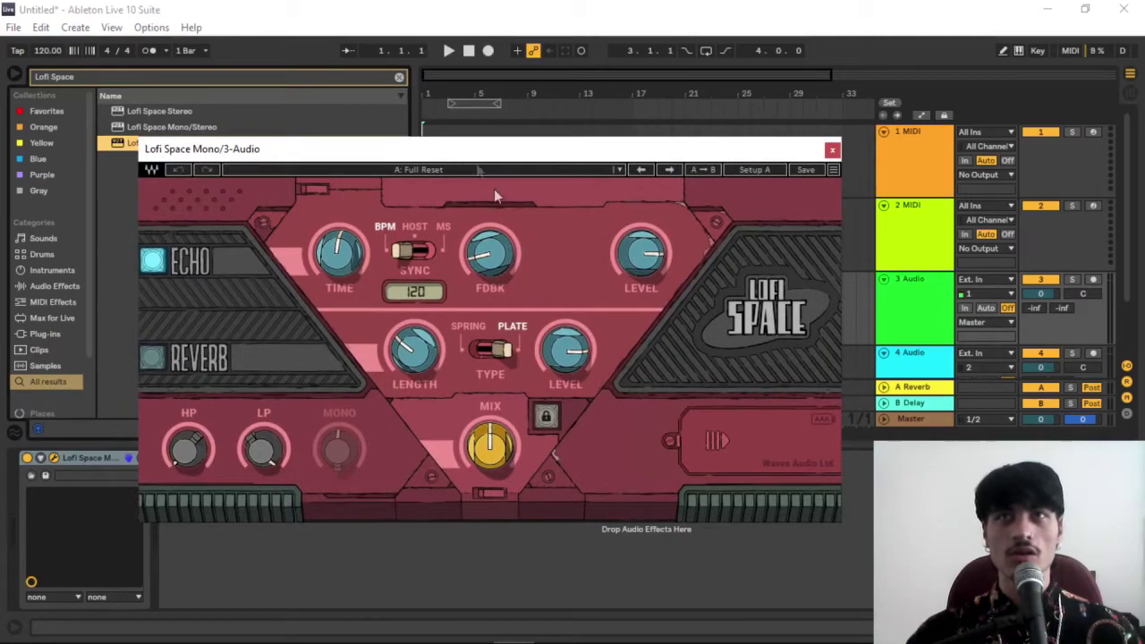
Step: Arm the 3 Audio track, set its monitoring to Auto and switch on the Reverb section in Lofi Space Mono
left_click(1093, 280)
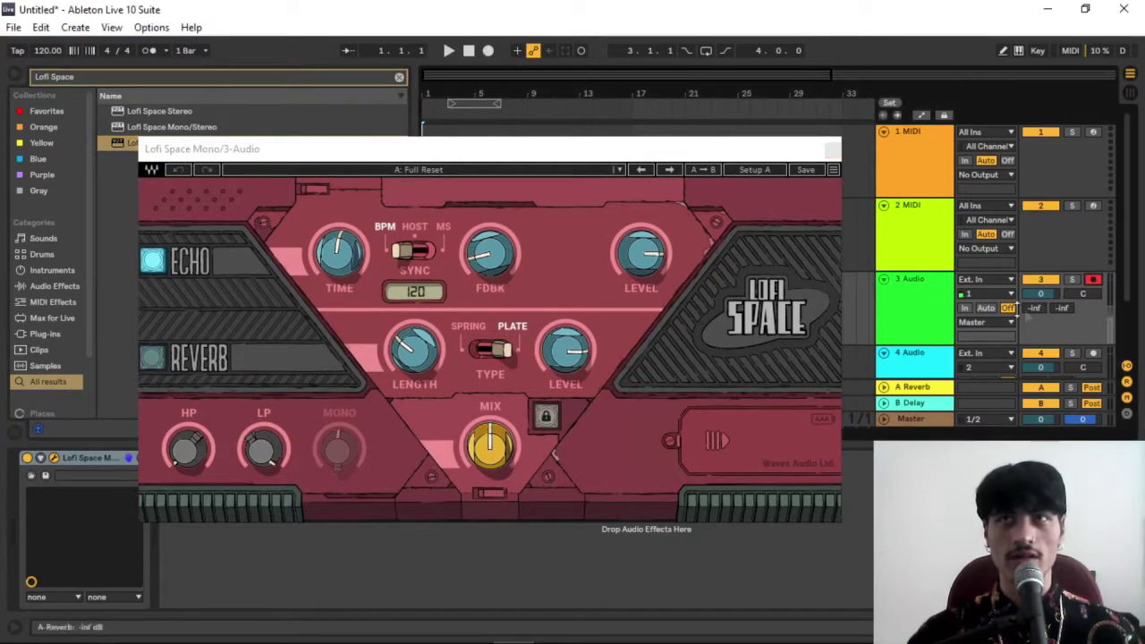
left_click(985, 307)
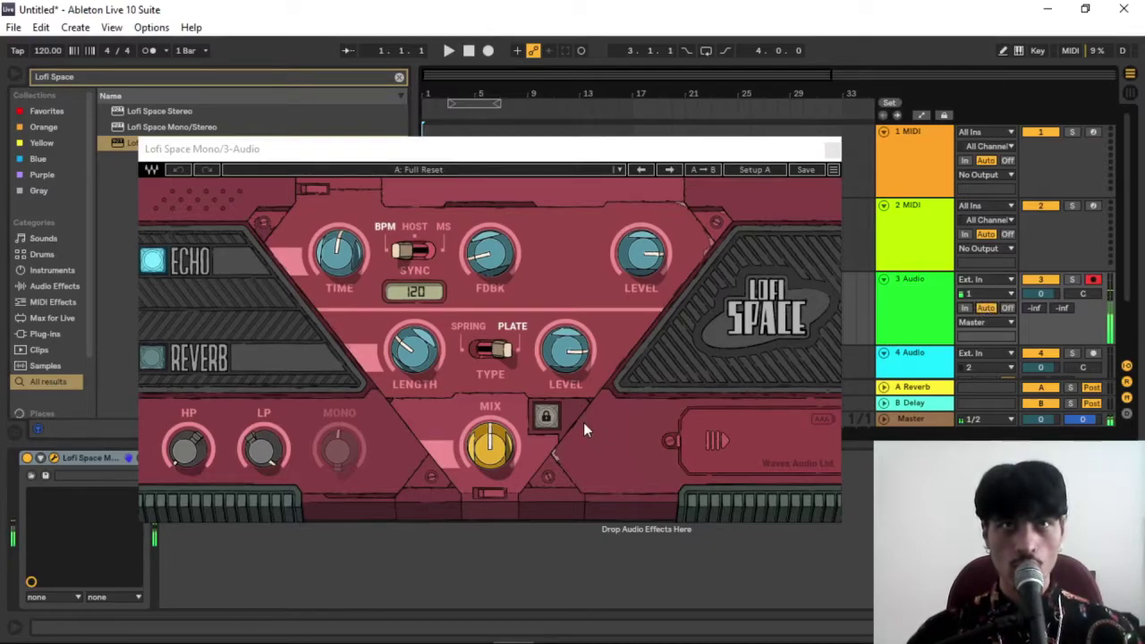
left_click(152, 358)
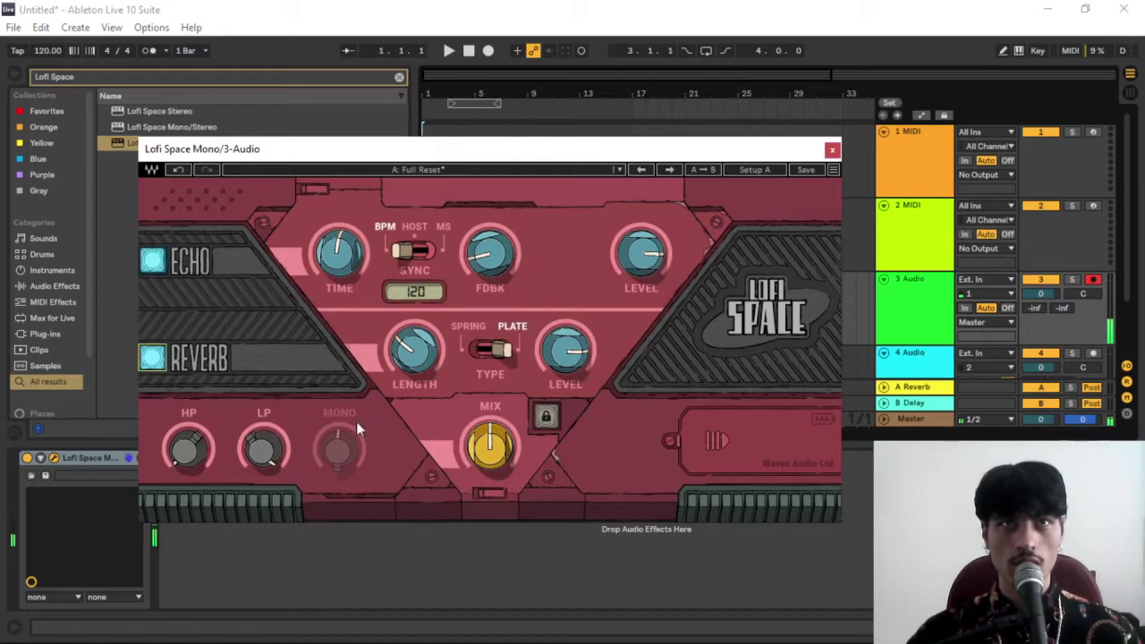
Step: Hide the plug-in window, disarm the 3 Audio track and delete Lofi Space Mono from it
key("ctrl+alt+p")
left_click(1093, 281)
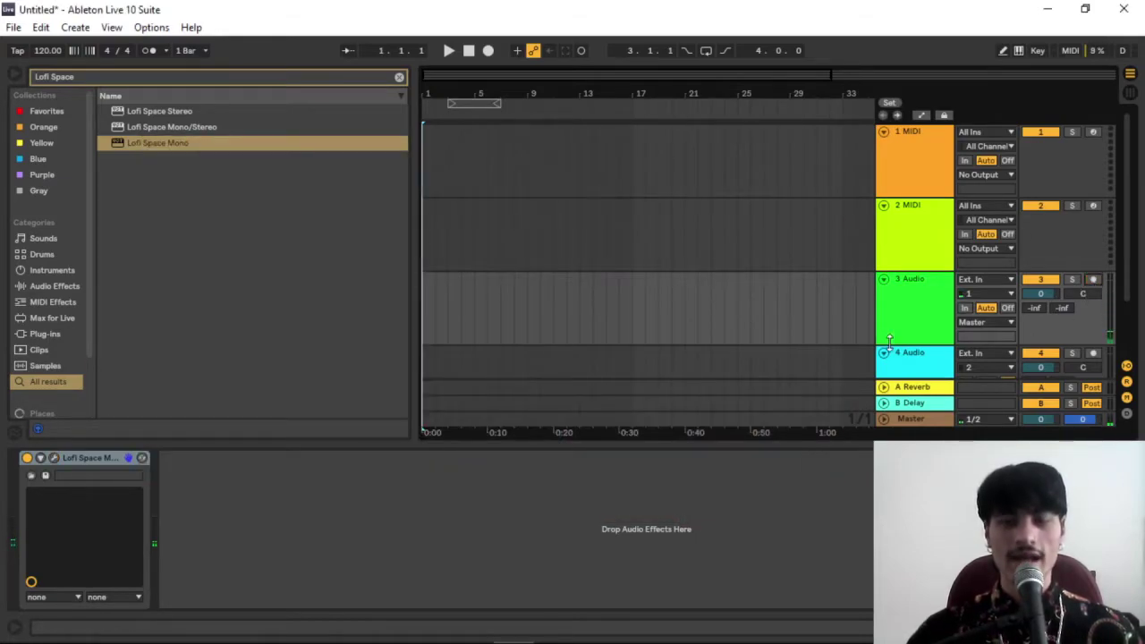
left_click(87, 464)
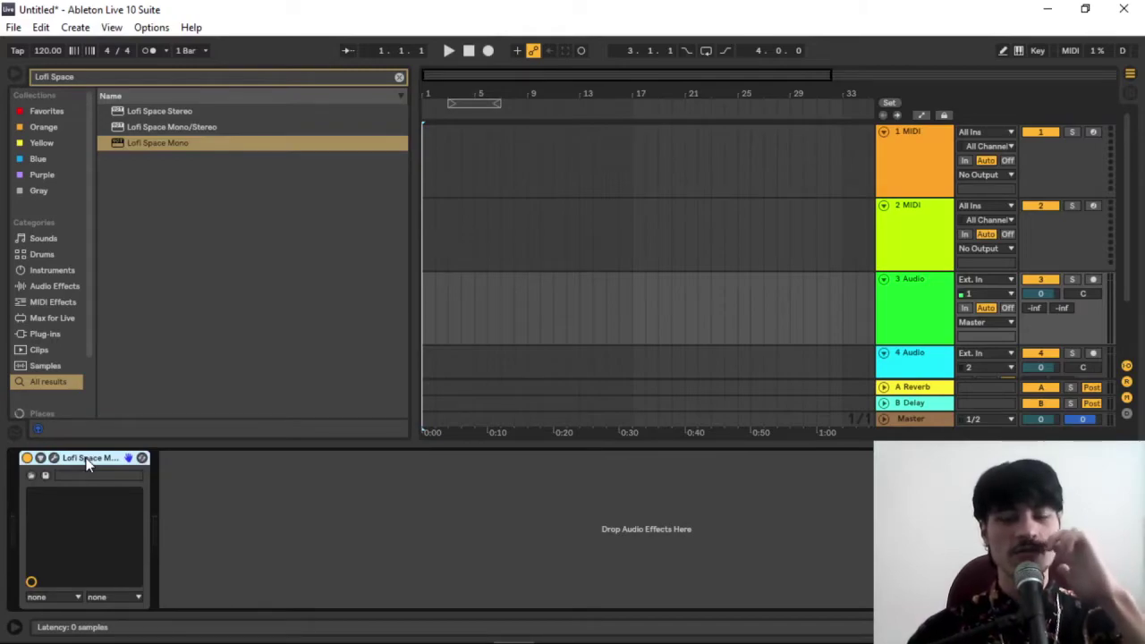
key("Delete")
Step: Search the browser for "rvox", load RVox Stereo onto the 3 Audio track and move its window towards the middle of the screen
key("ctrl+f")
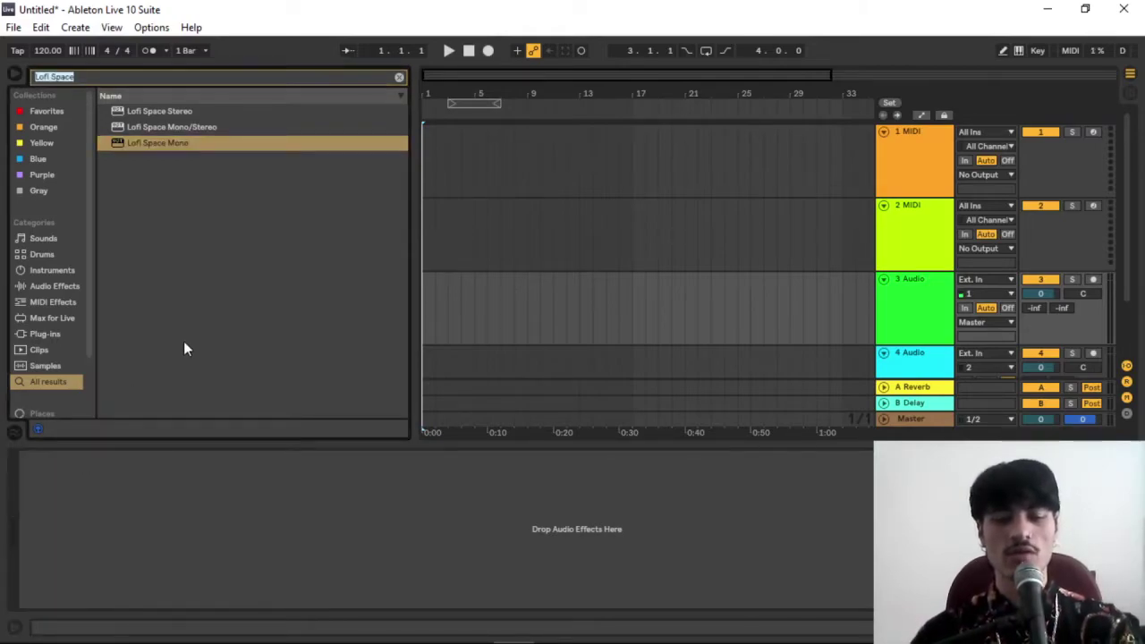
type("rvox")
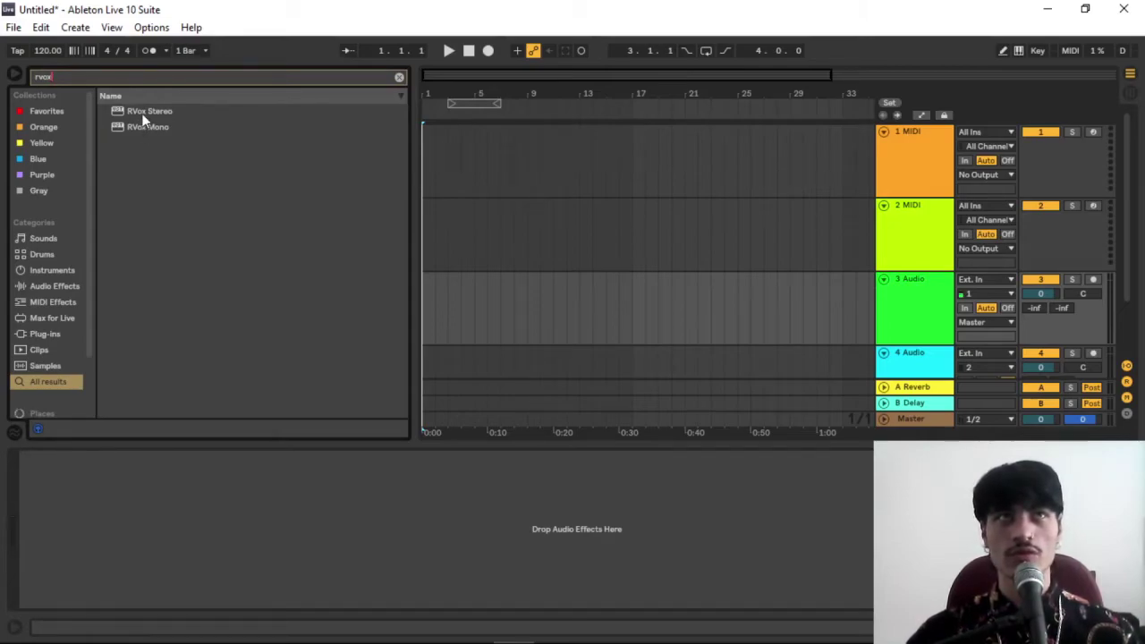
left_click(143, 113)
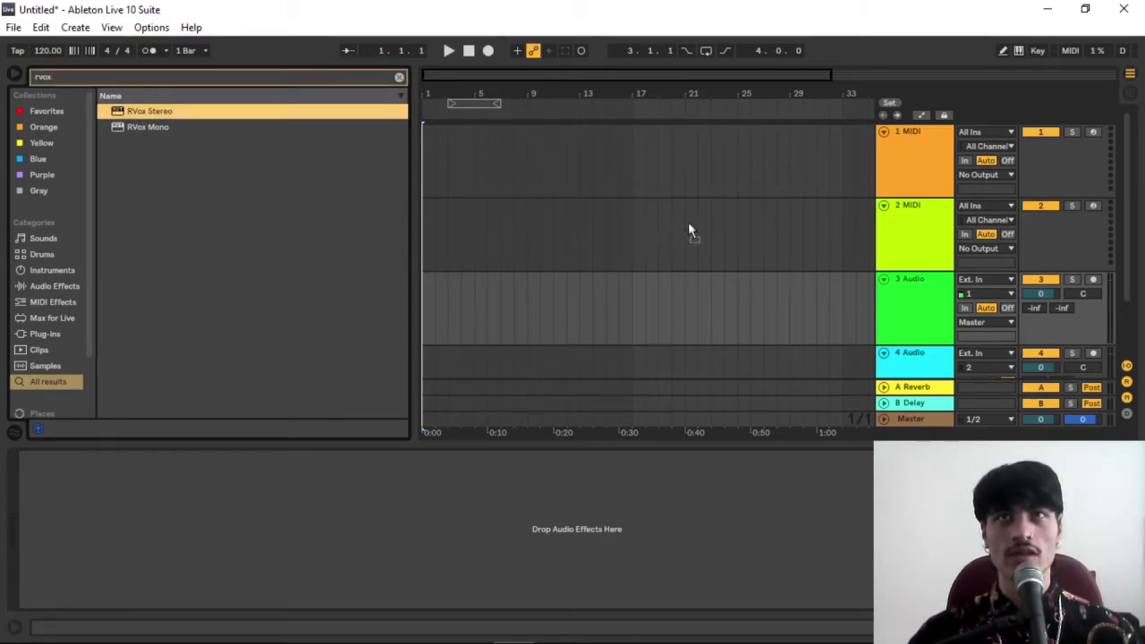
left_click_drag(595, 222, 604, 293)
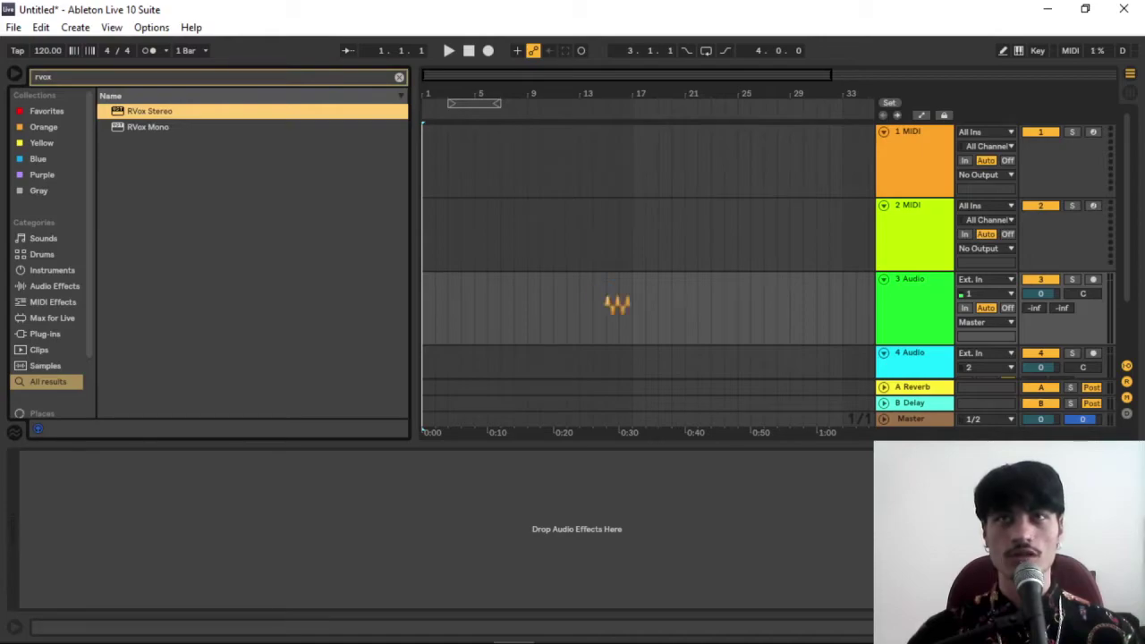
left_click_drag(288, 158, 546, 140)
Step: Arm the 3 Audio track and set RVox's Comp to about -11.3, Gate to about -24.1 and Gain to about -4.5
left_click(1094, 280)
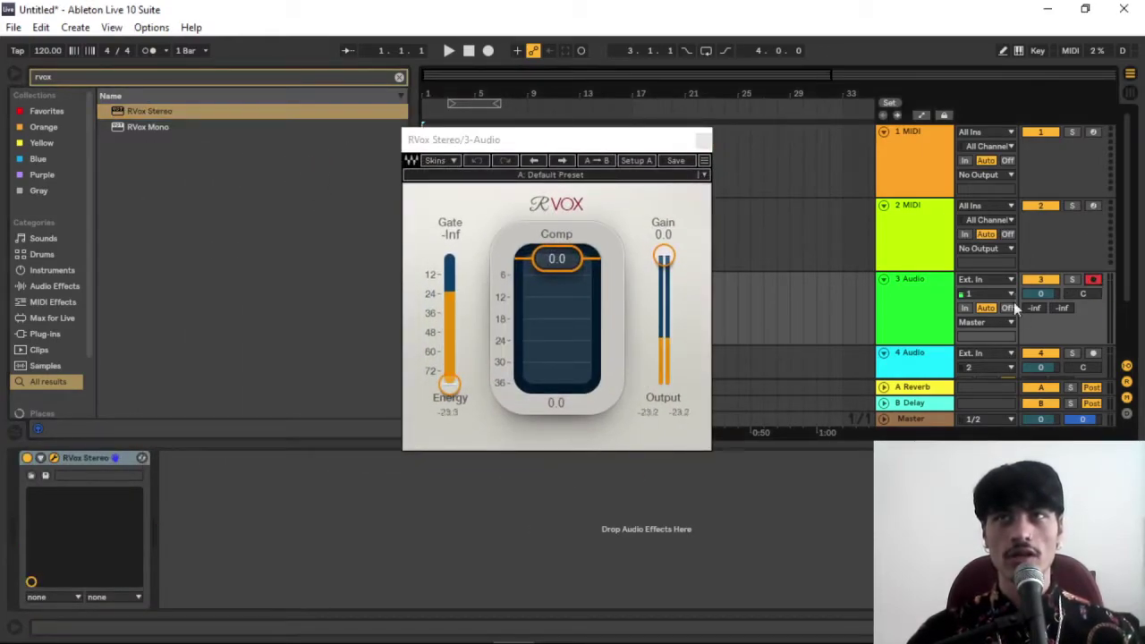
left_click_drag(557, 258, 408, 347)
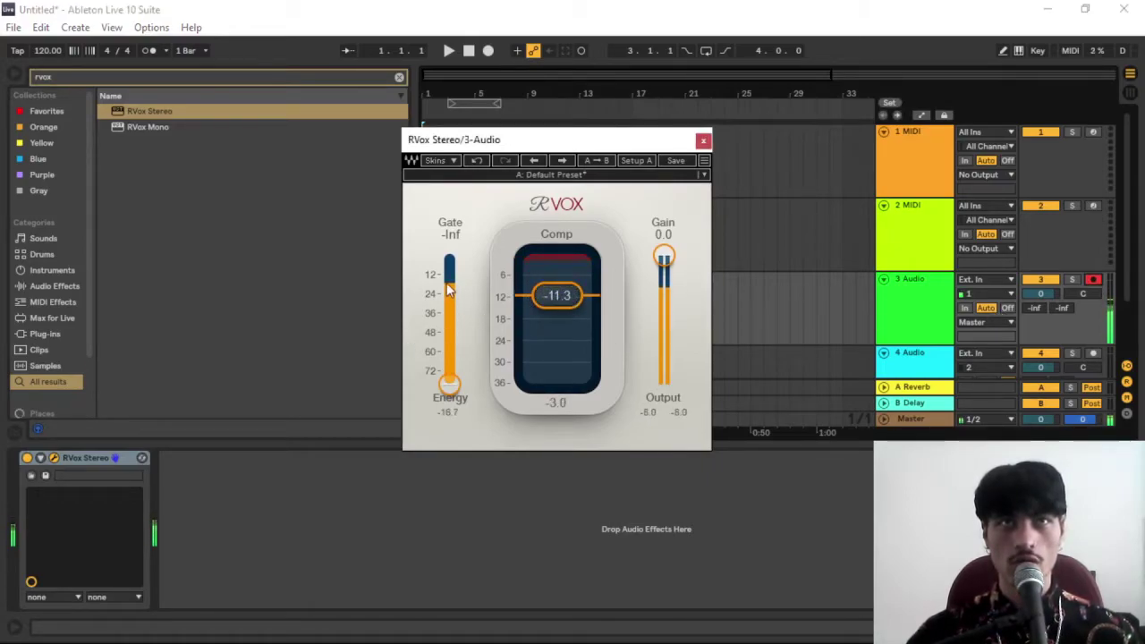
left_click_drag(450, 382, 450, 294)
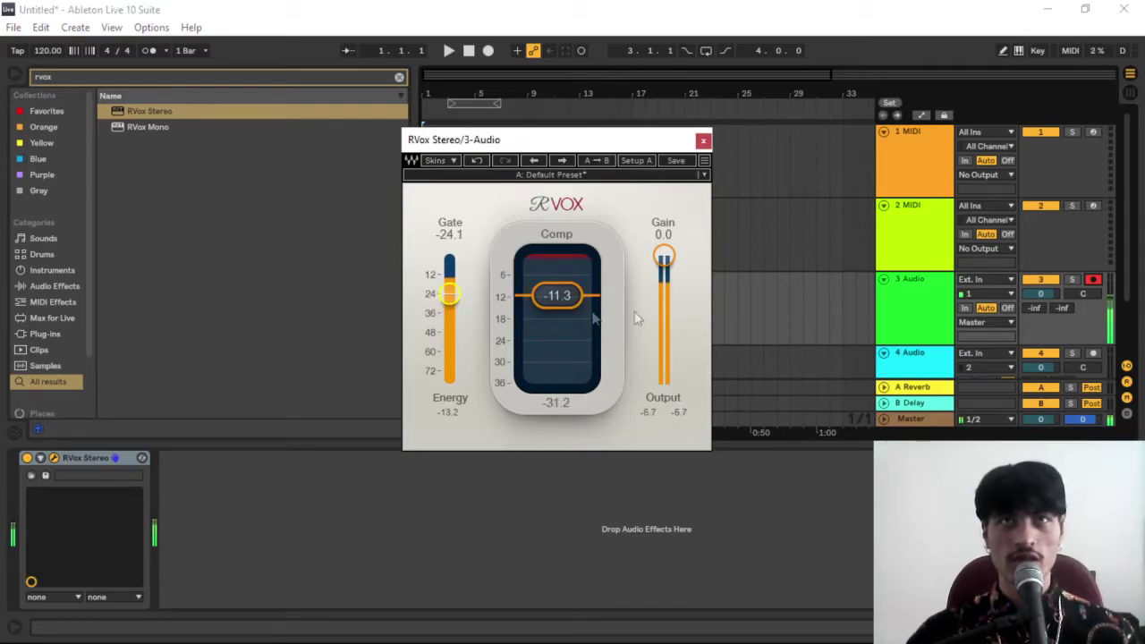
left_click_drag(669, 260, 669, 279)
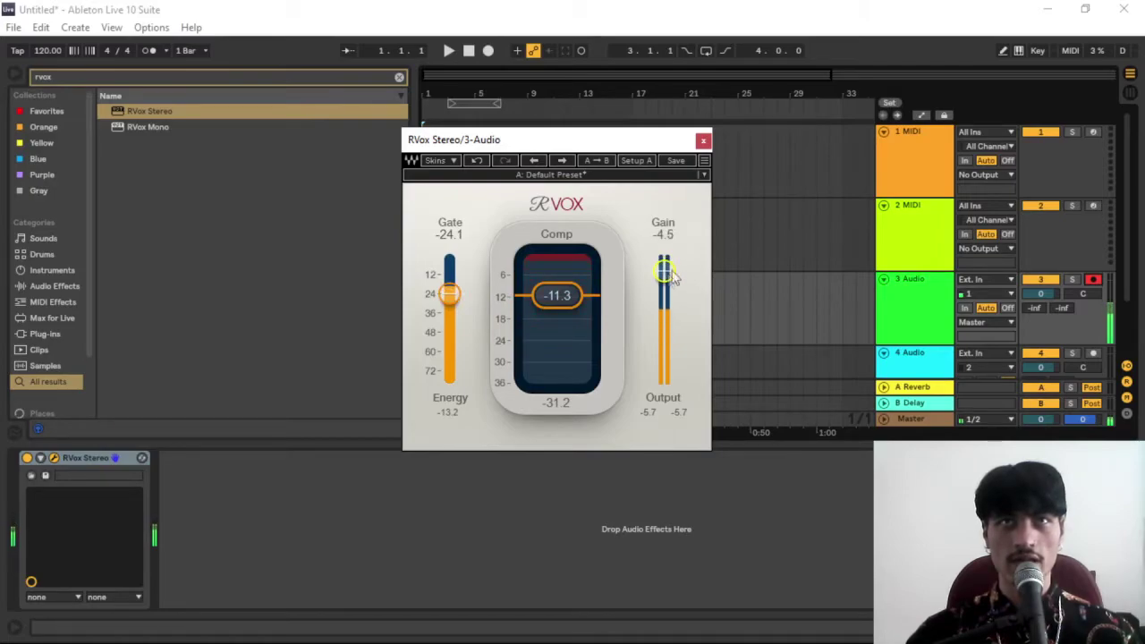
Step: Close the RVox Stereo window, delete the plug-in from the 3 Audio track and disarm the track
left_click(704, 141)
left_click(83, 458)
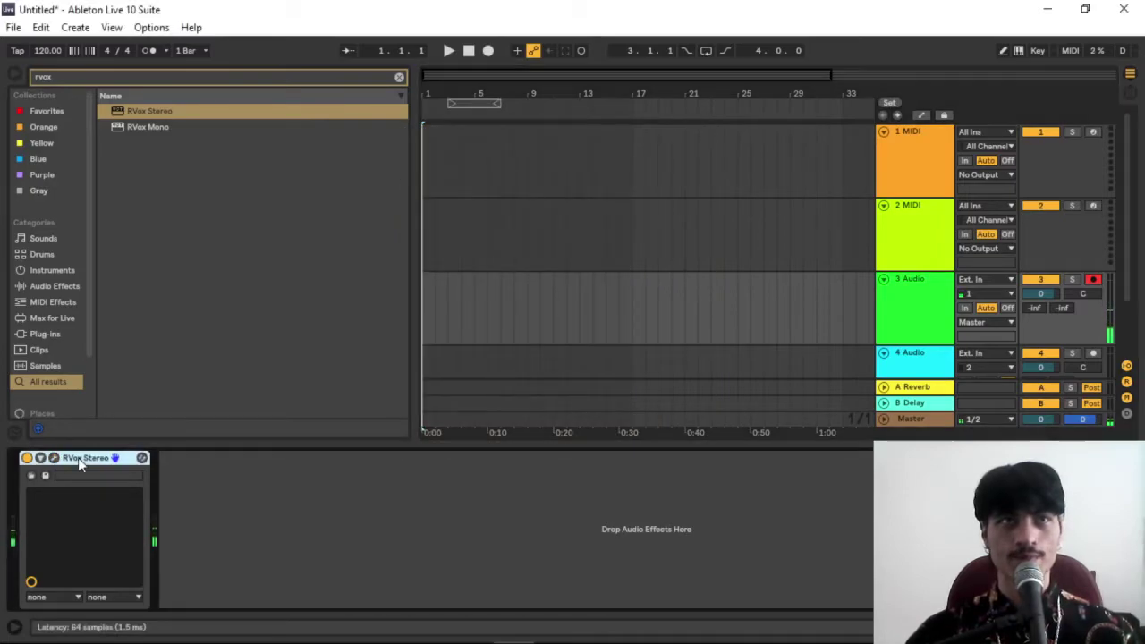
key("Delete")
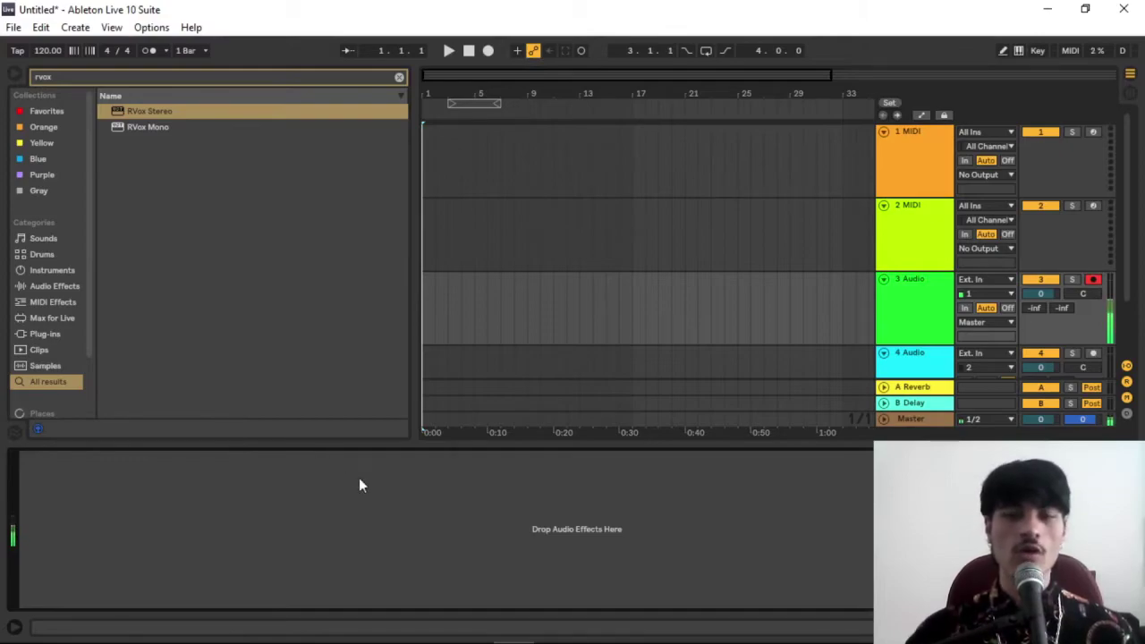
left_click(1094, 280)
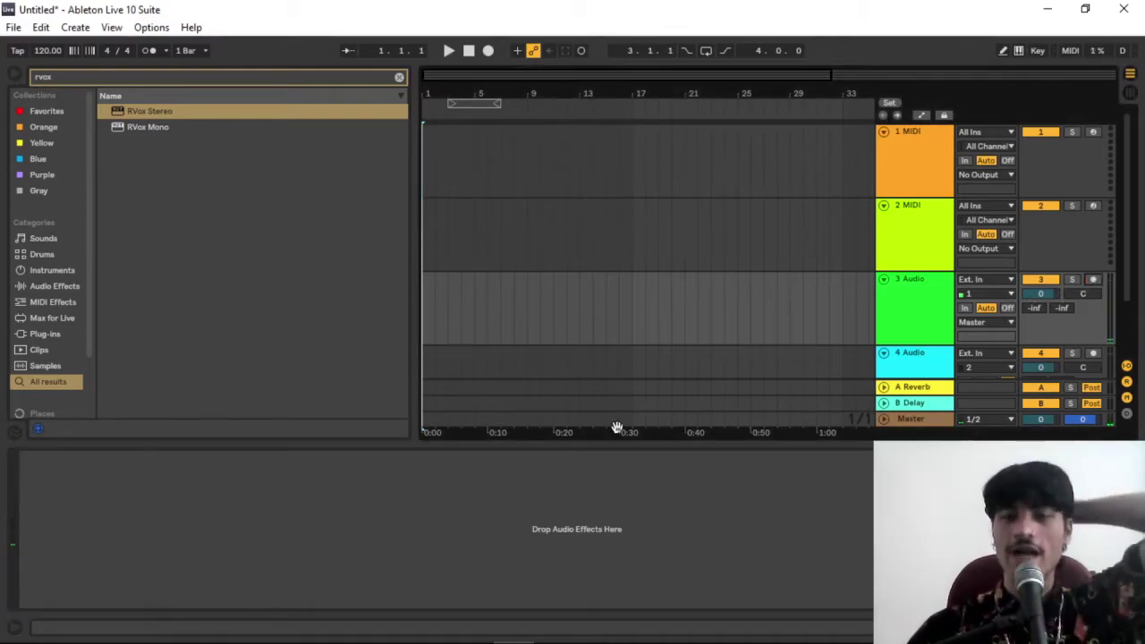